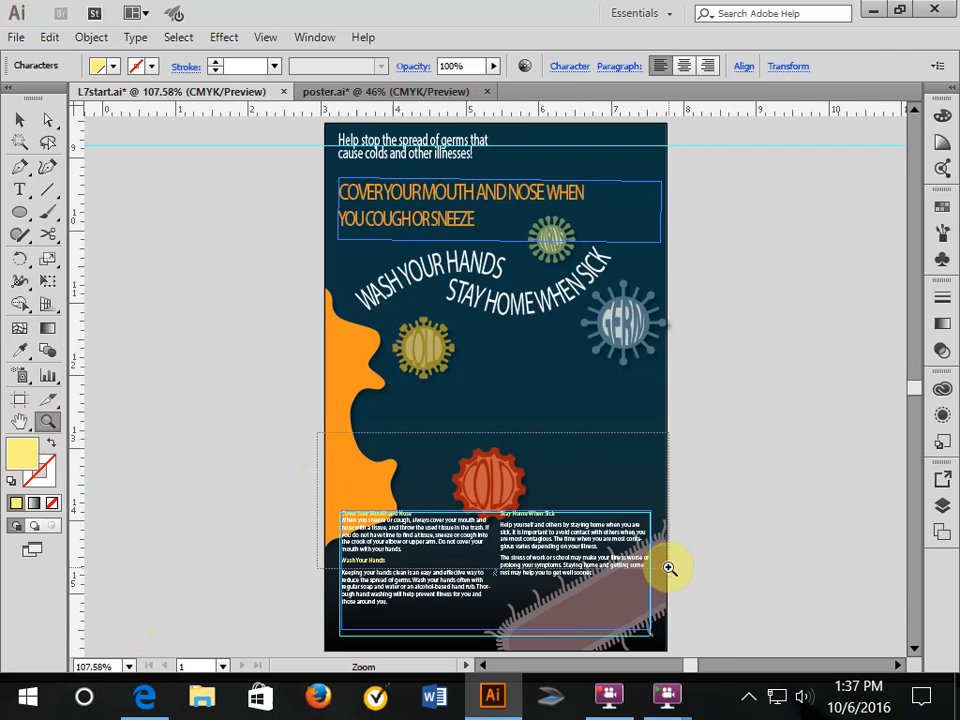
Bring only the outer red shape of the lower COLD germ to the front
left_click(19, 119)
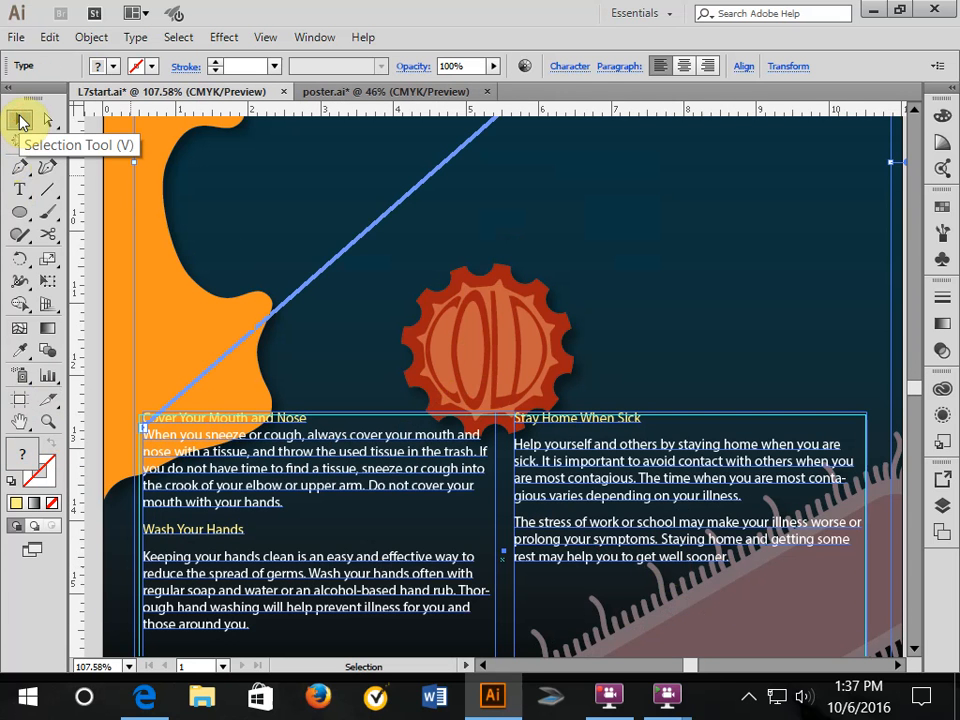
left_click(91, 189)
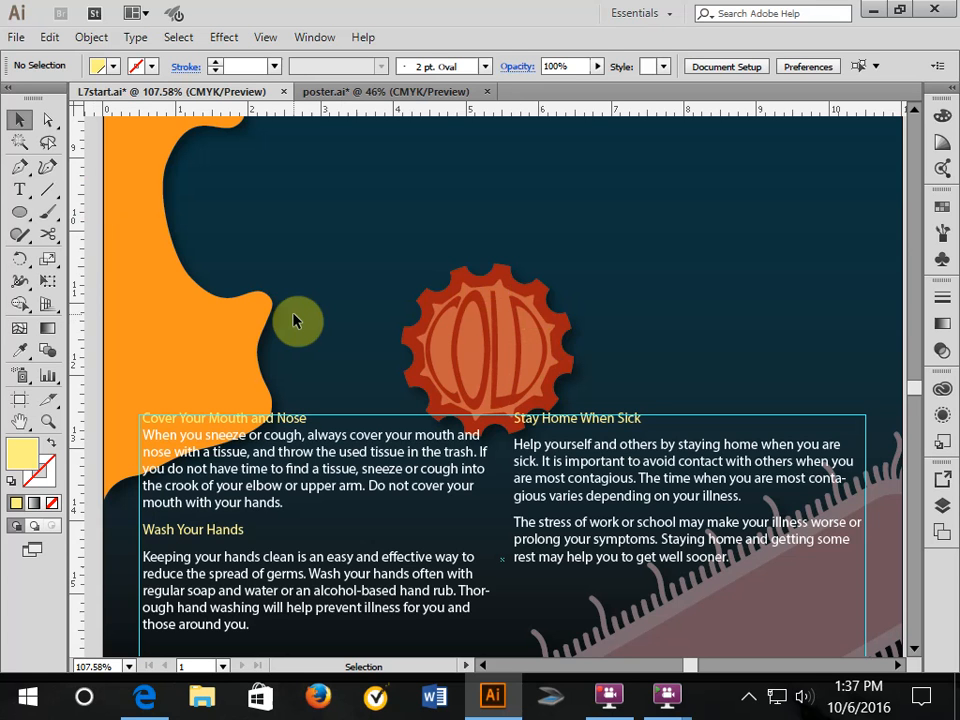
left_click(492, 360)
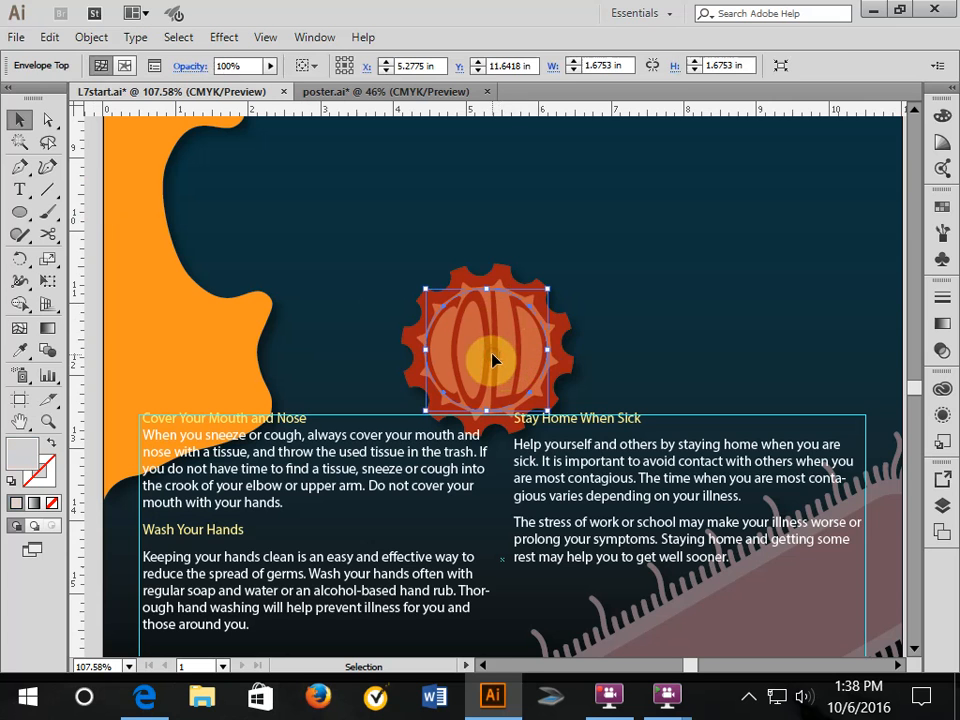
left_click(565, 323)
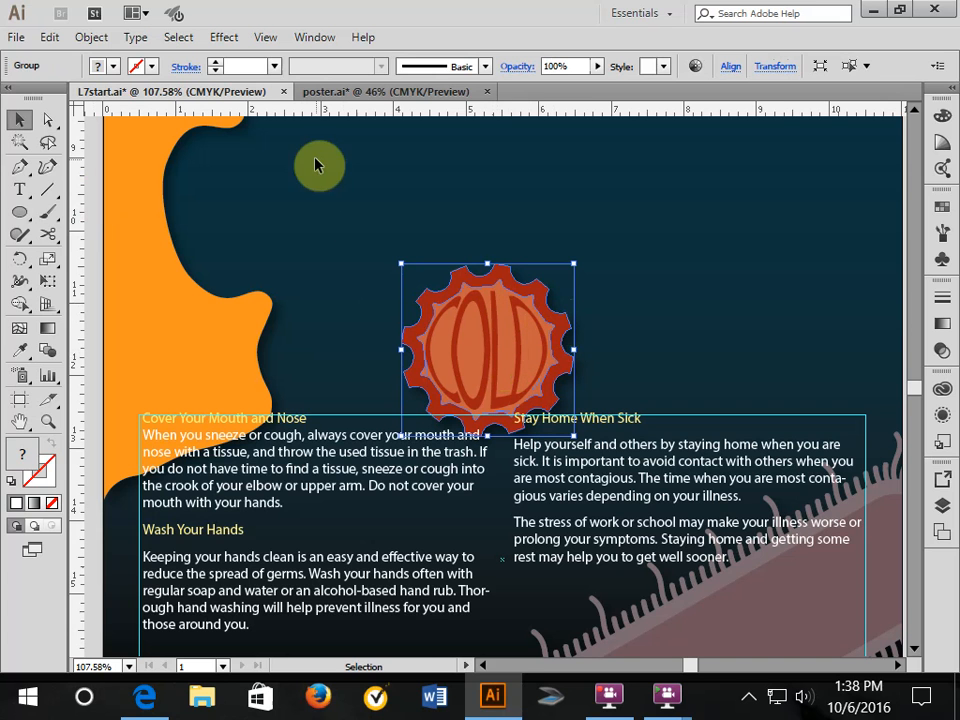
left_click(88, 37)
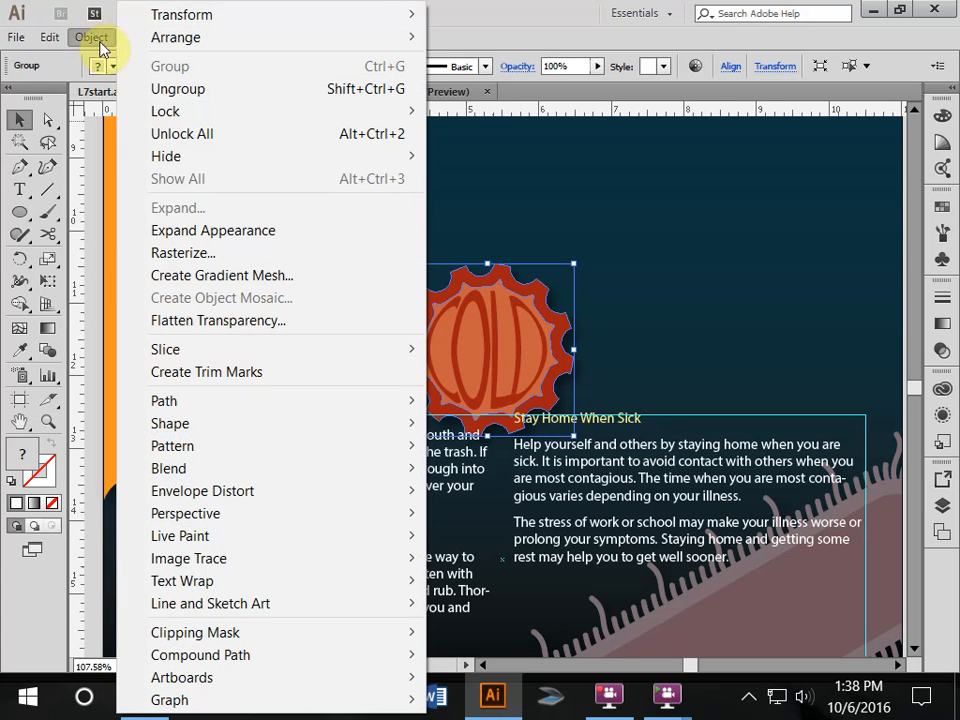
mouse_move(212, 42)
left_click(505, 40)
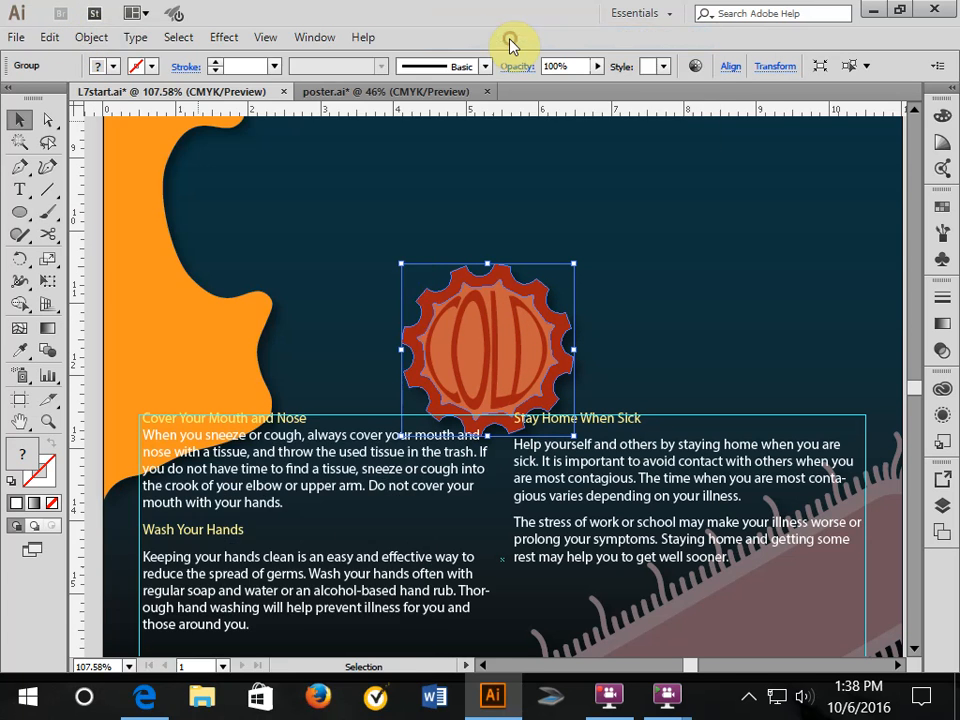
left_click(50, 38)
left_click(79, 36)
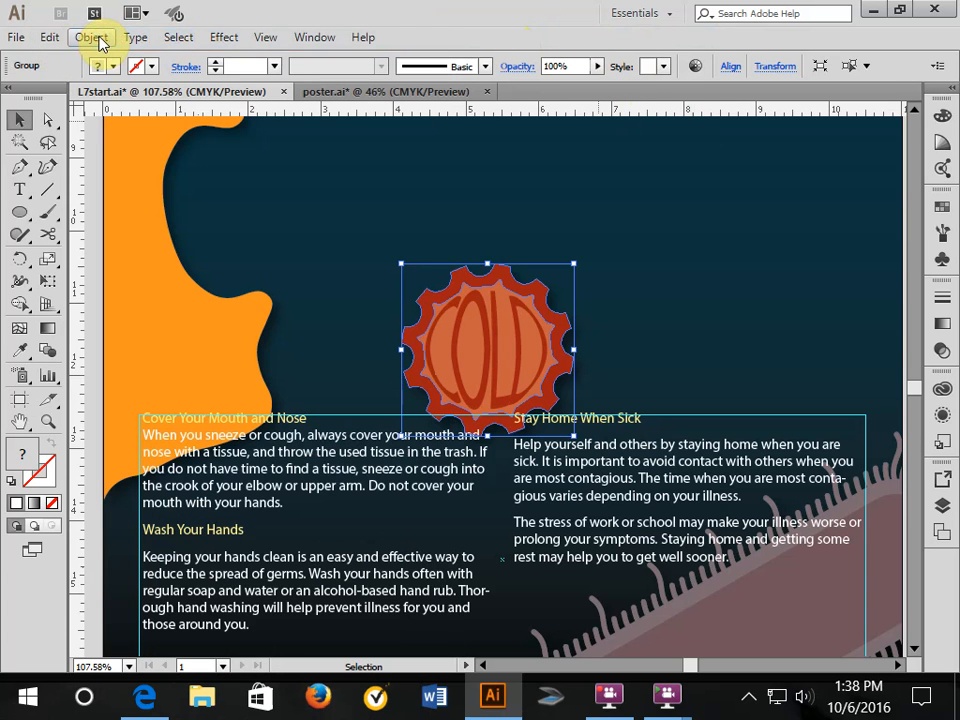
Group the warped COLD lettering with the red germ shape behind it
left_click(473, 357)
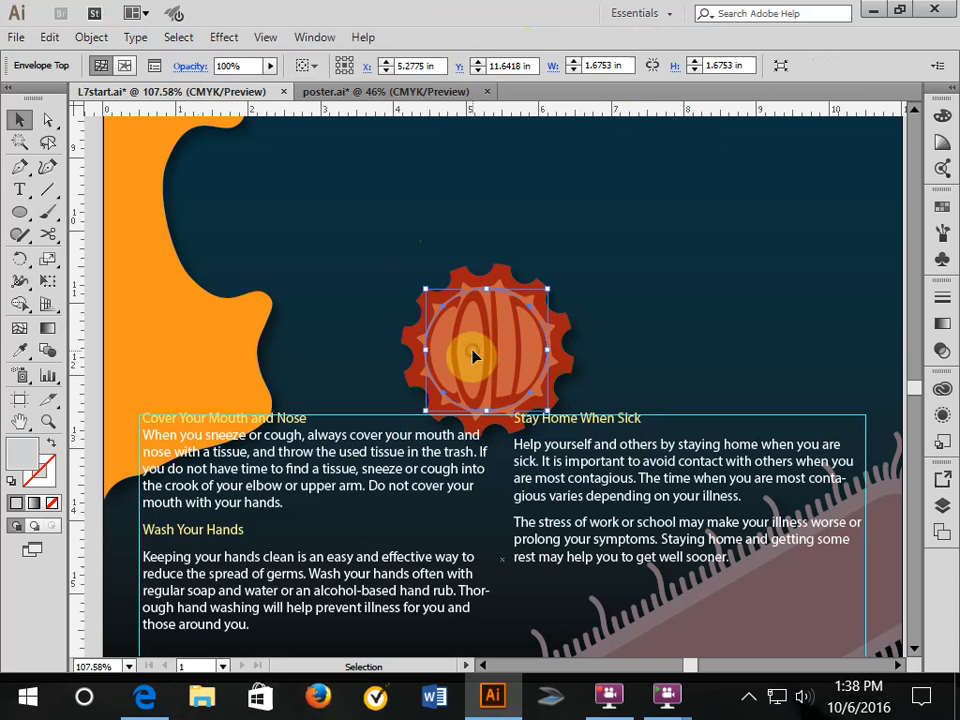
left_click(512, 274, "shift")
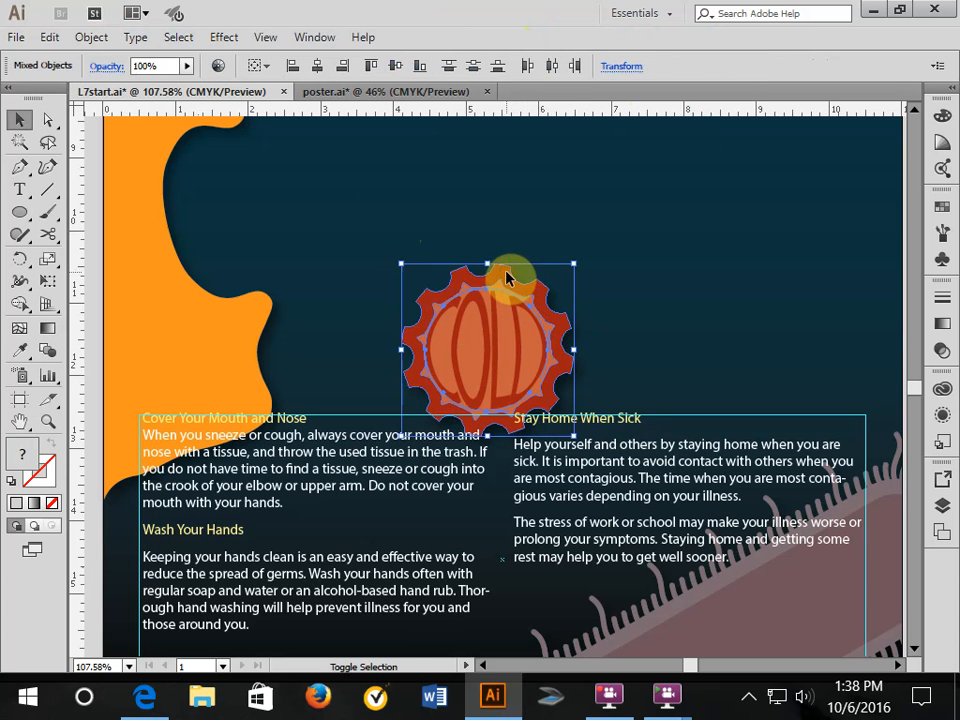
left_click(82, 37)
left_click(167, 64)
Bring the grouped red COLD germ to the front of the stacking order
left_click(84, 38)
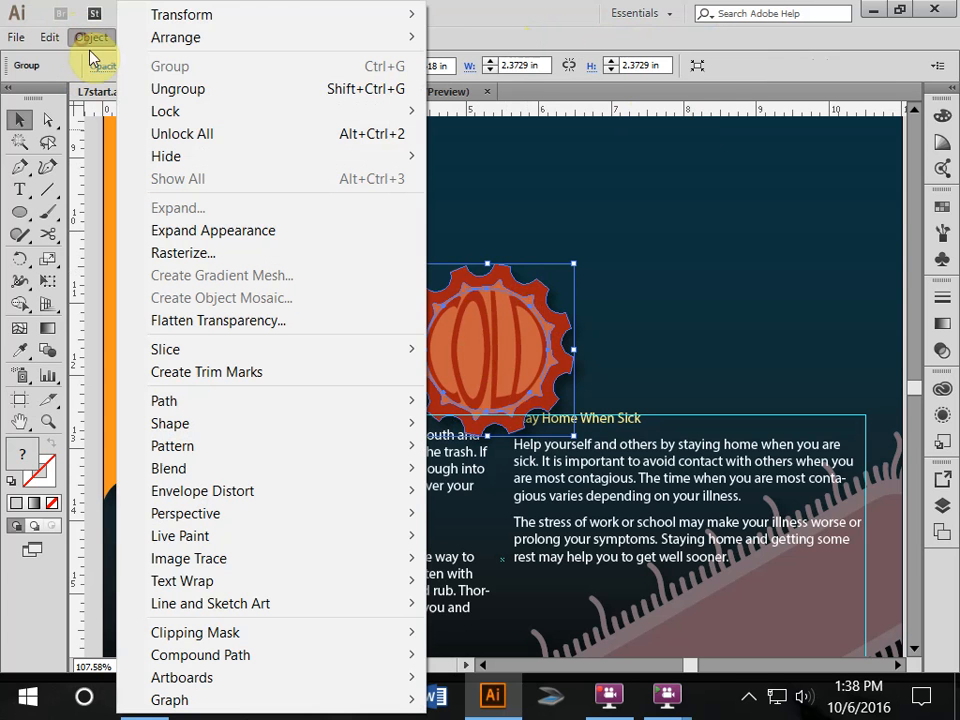
mouse_move(199, 37)
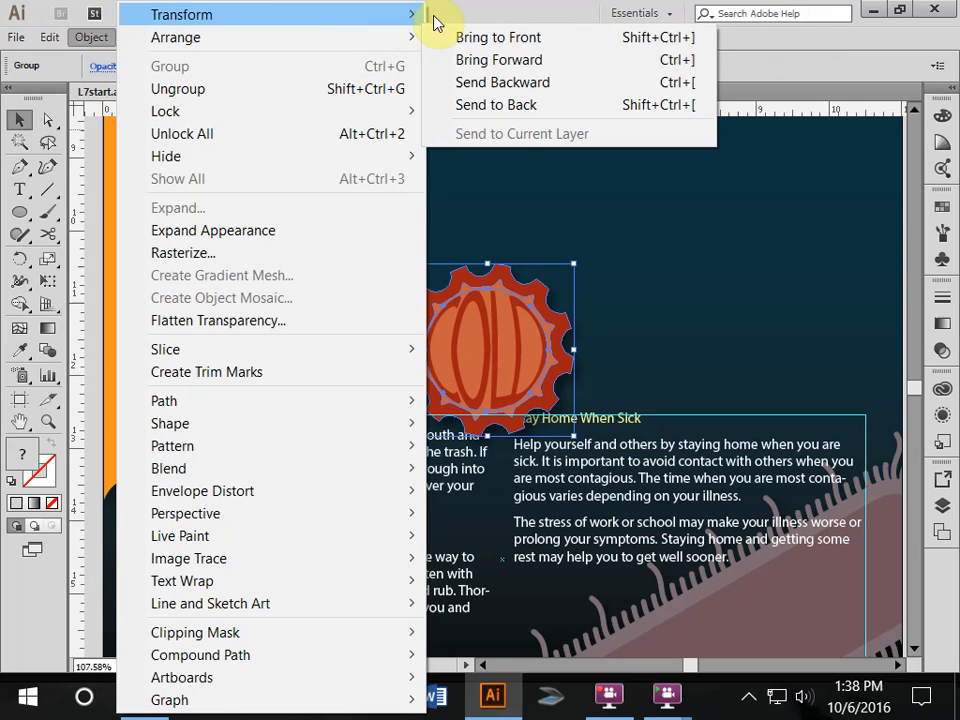
left_click(527, 40)
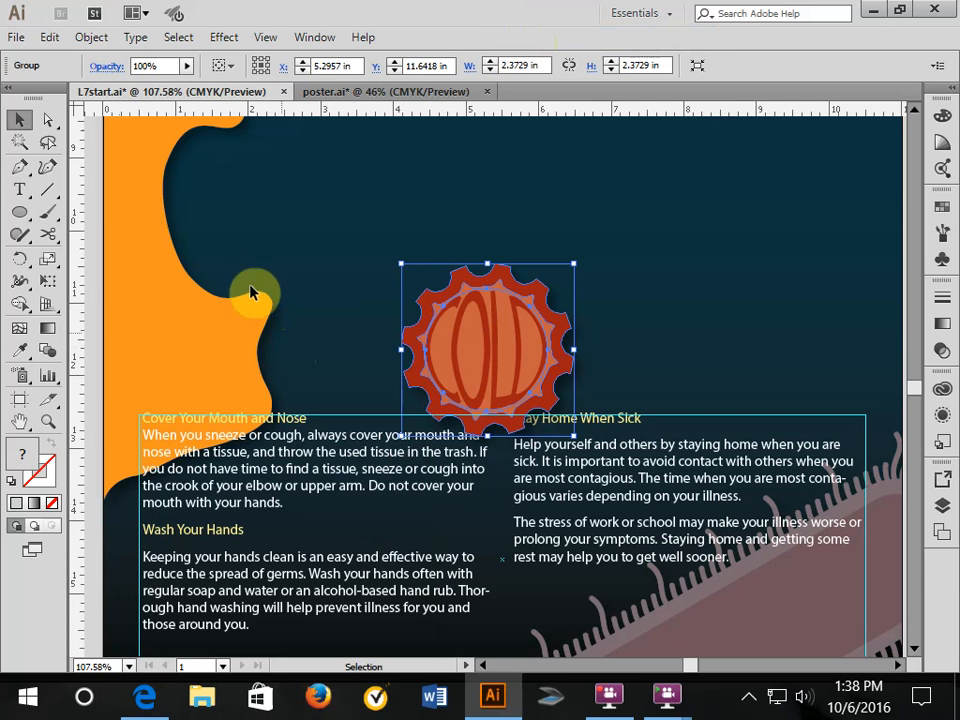
Make a text wrap around the grouped COLD germ so the two body-text columns flow around it
left_click(92, 38)
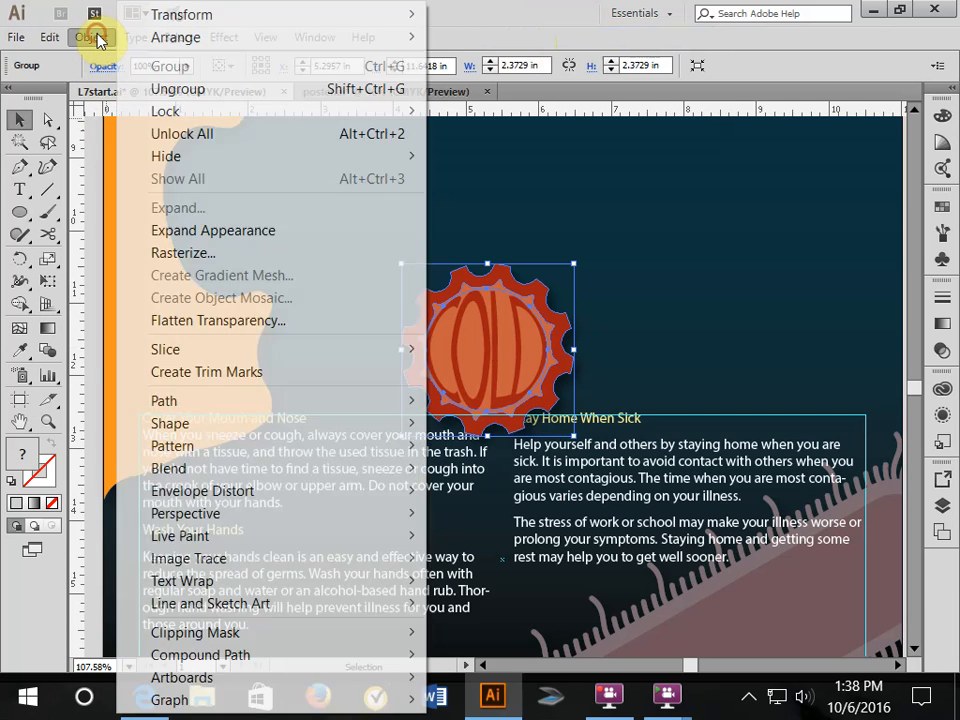
mouse_move(210, 579)
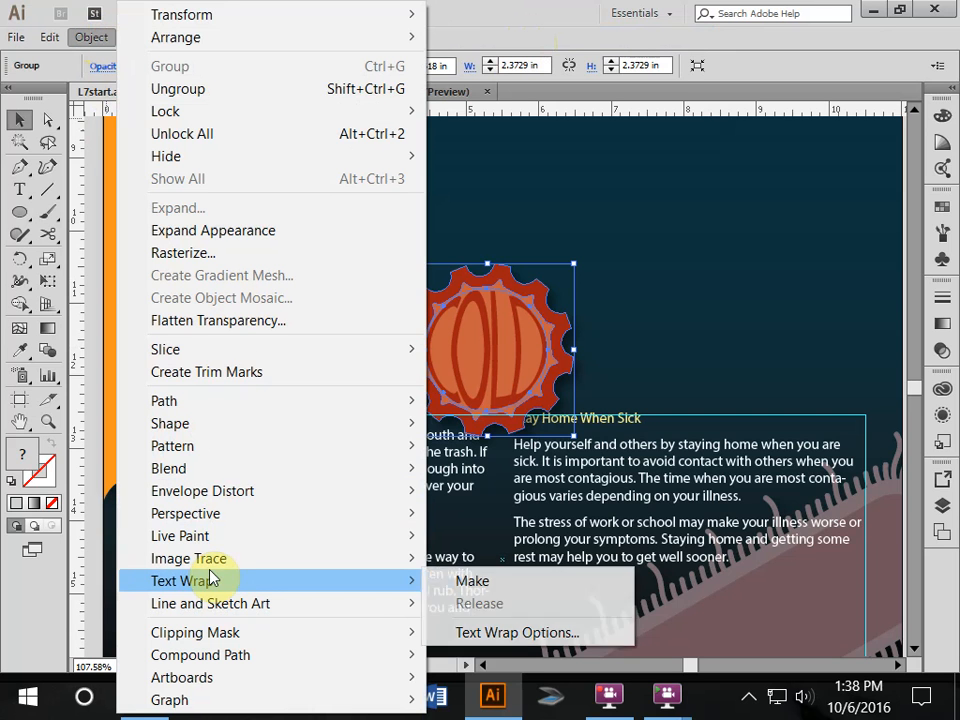
left_click(472, 583)
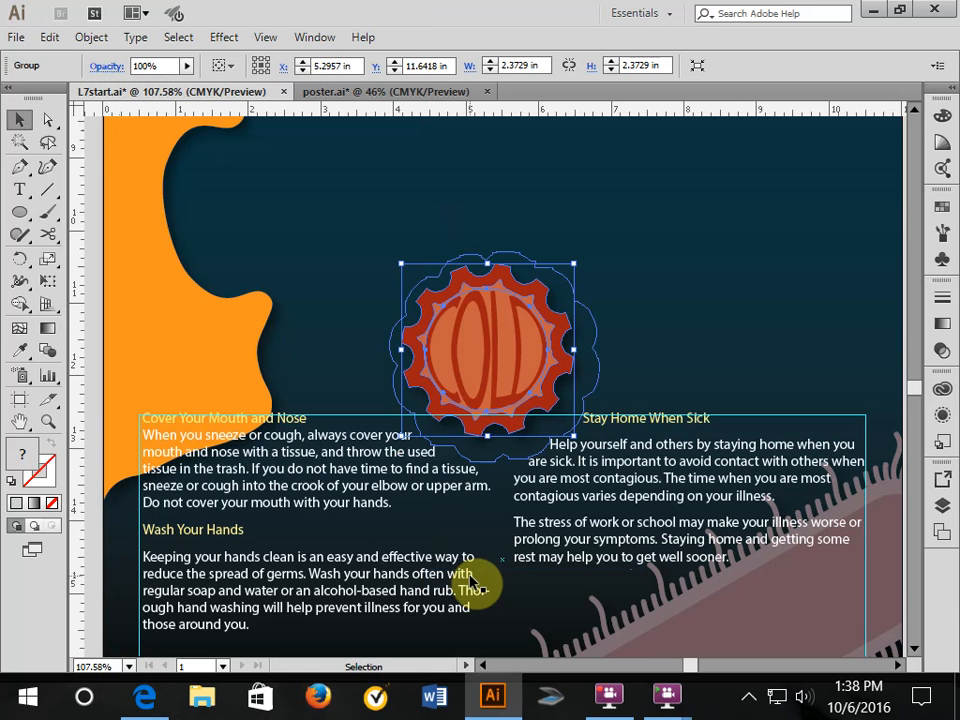
Set the text wrap offset of the COLD germ to 10 pt and deselect the artwork
left_click(92, 46)
mouse_move(193, 585)
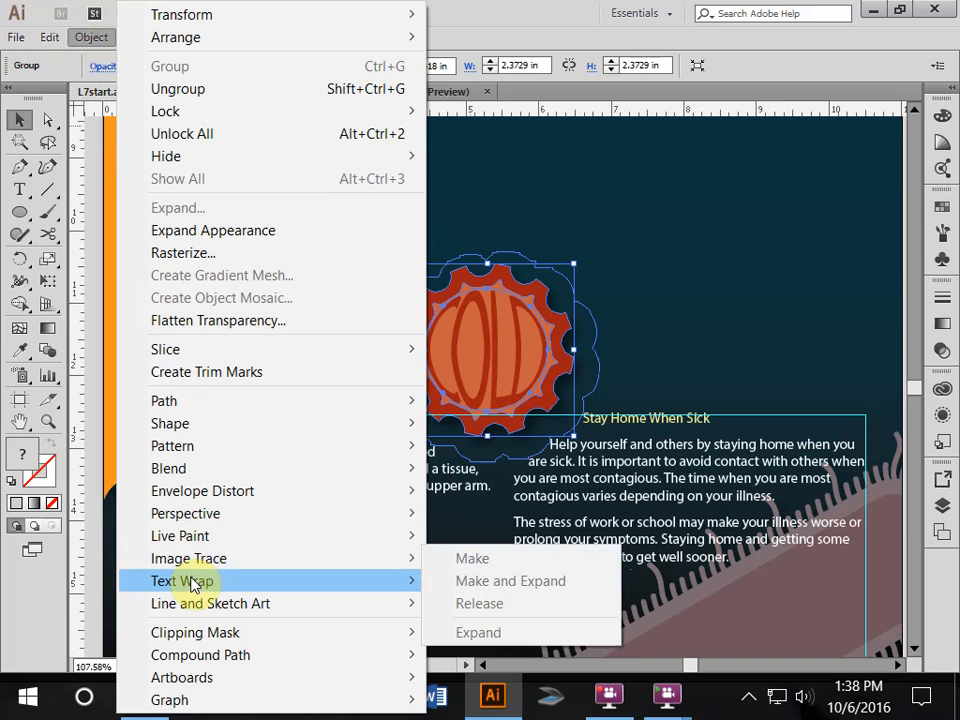
left_click(499, 632)
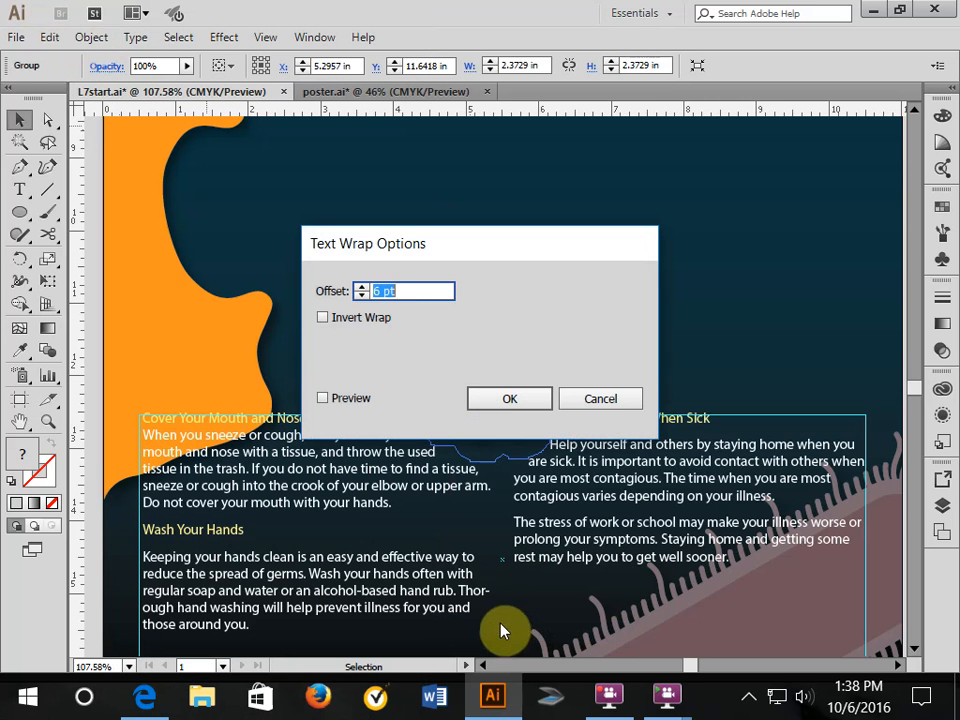
left_click(362, 287)
left_click(362, 287)
left_click(362, 287)
left_click(362, 287)
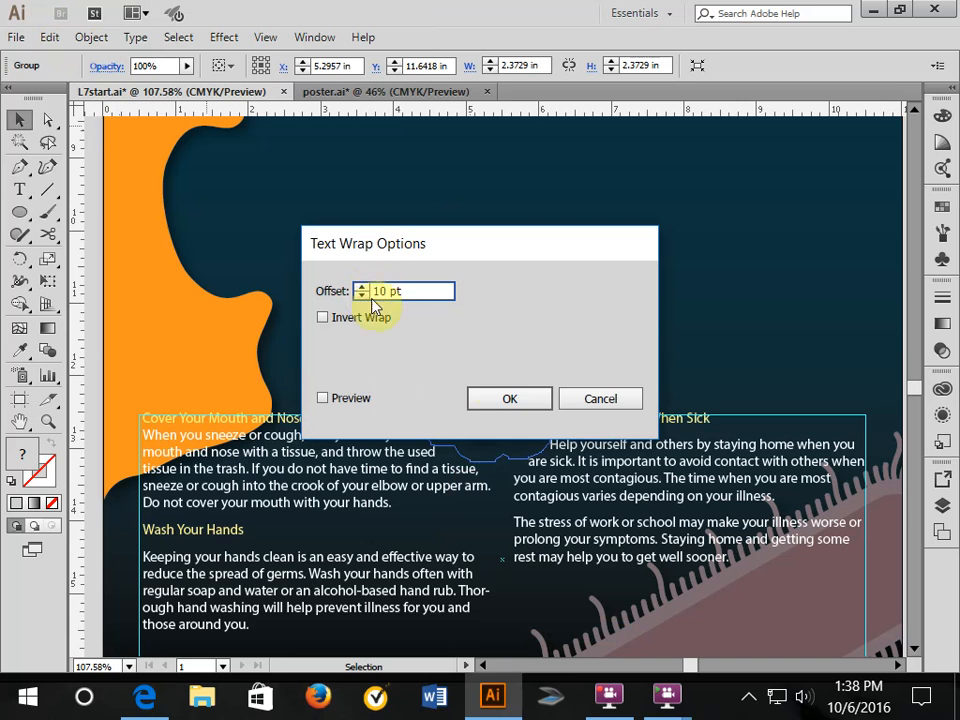
left_click(510, 399)
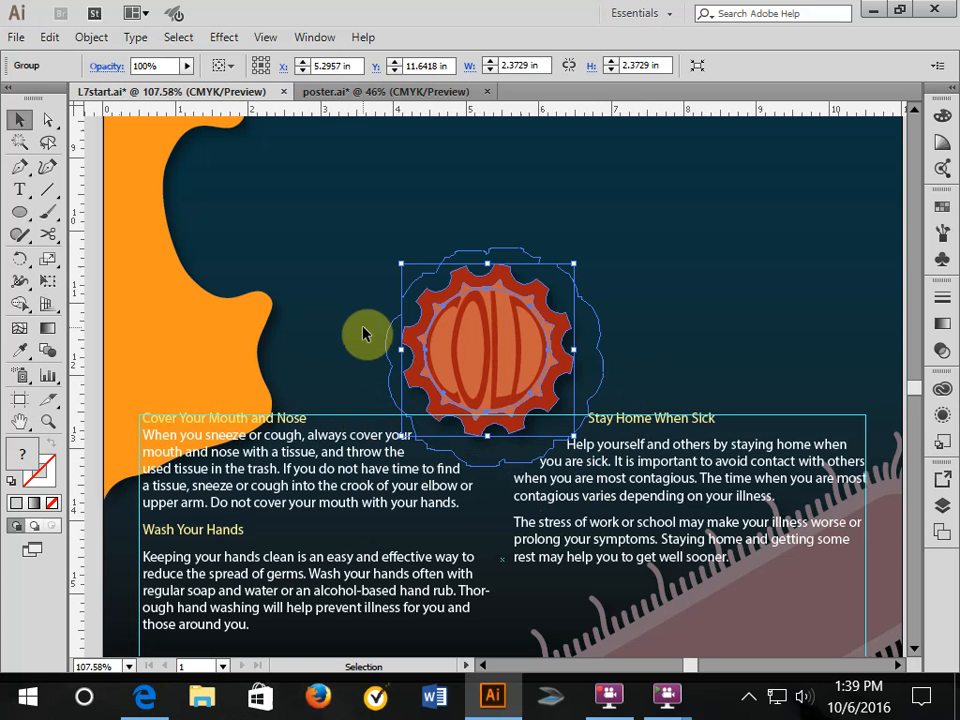
left_click(336, 242)
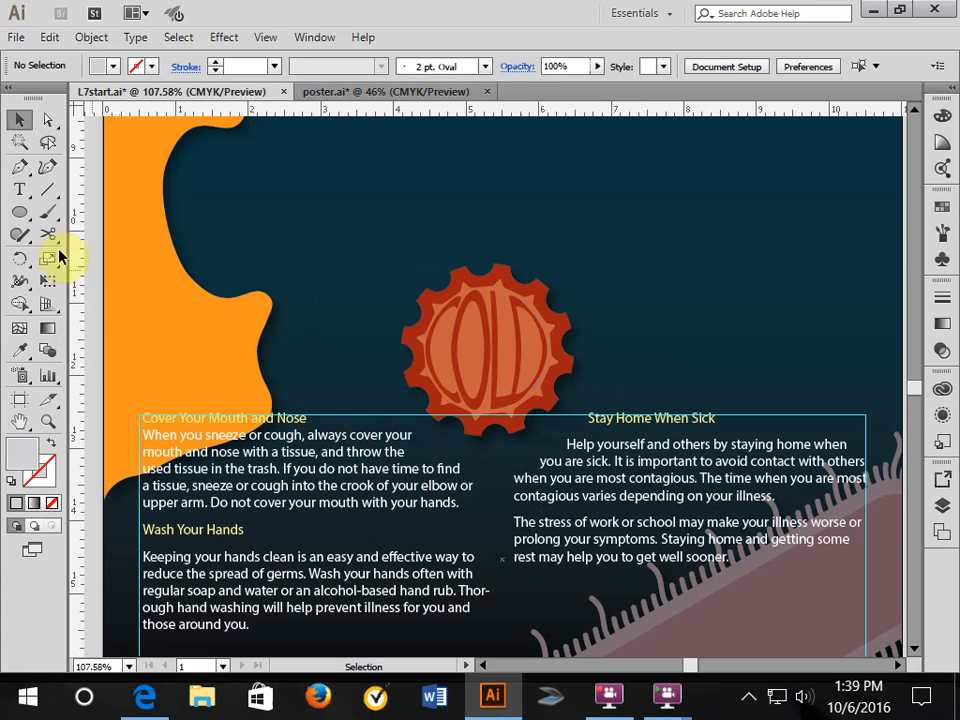
Draw a circle over the red COLD germ and adjust its size and position to match the germ's outer edge
left_click(18, 211)
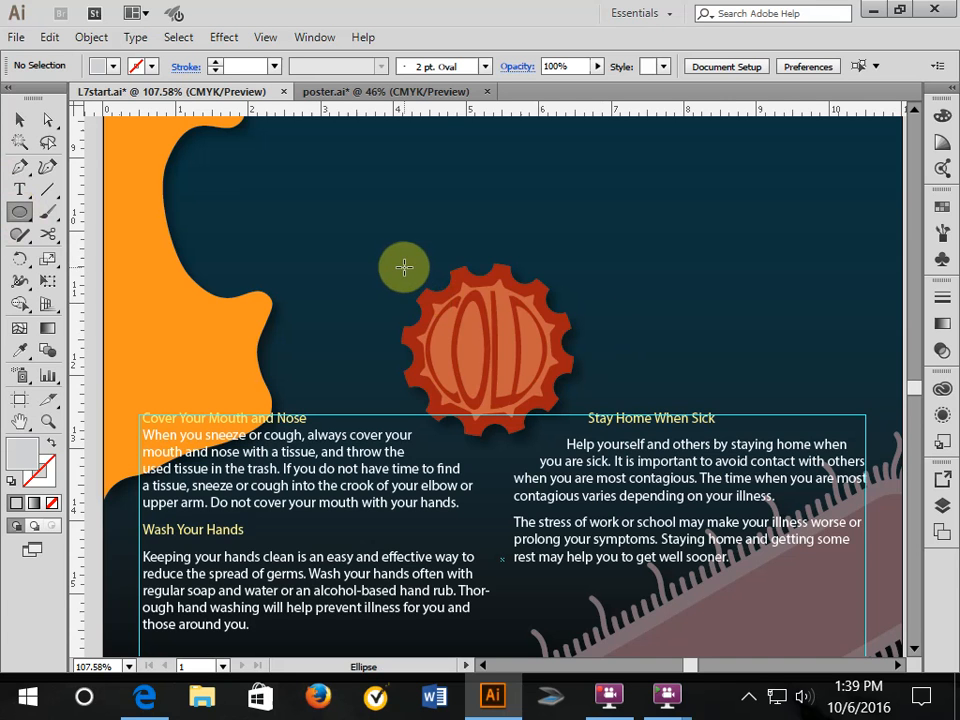
left_click_drag(404, 267, 572, 434)
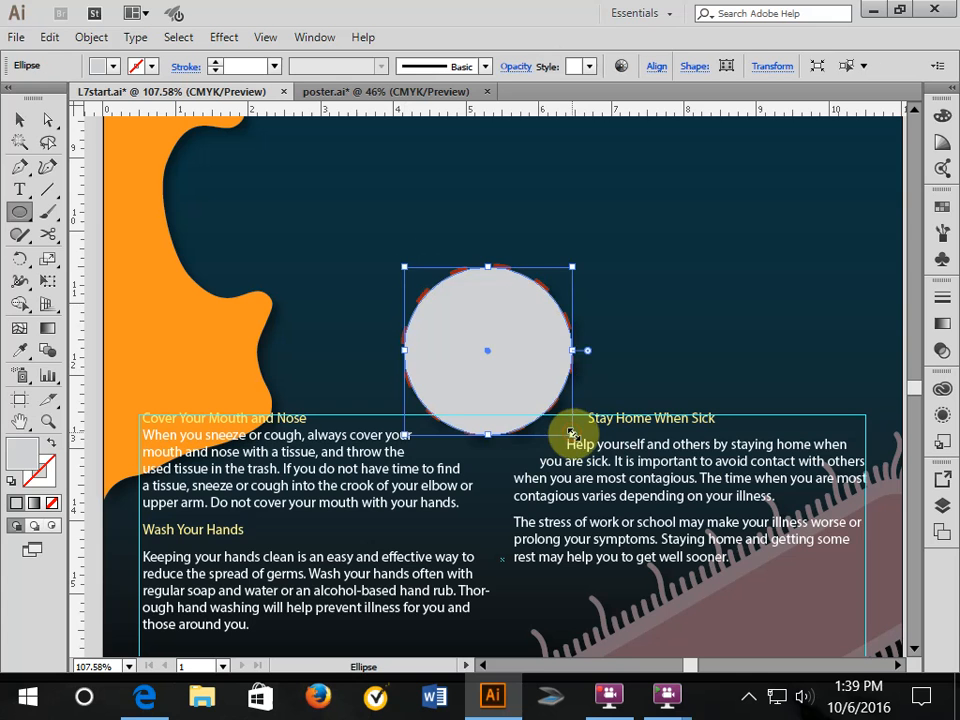
left_click(17, 121)
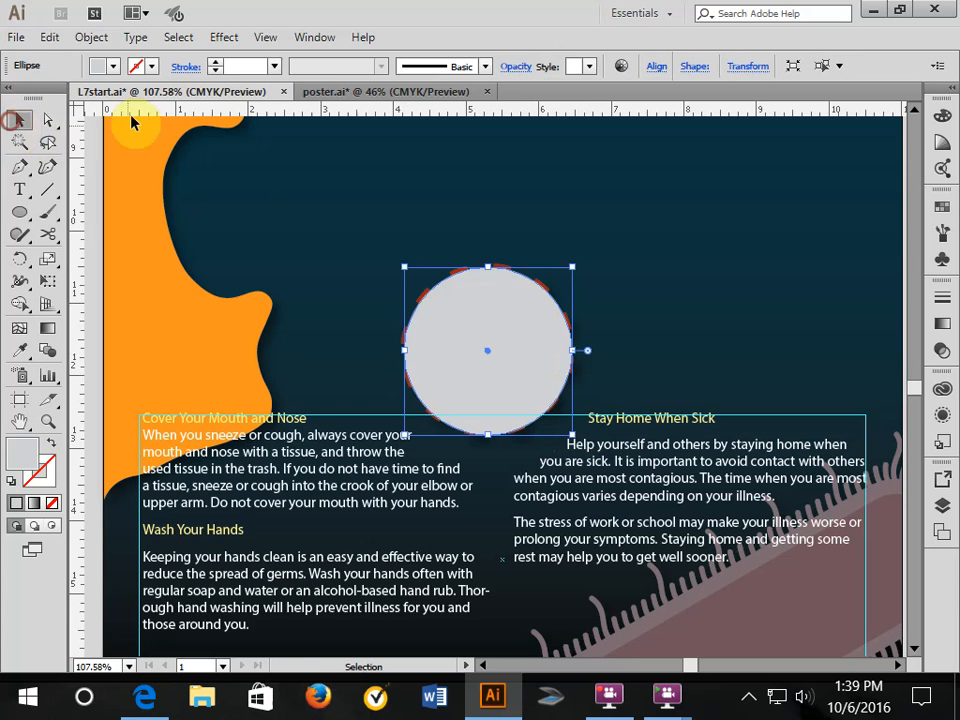
left_click_drag(456, 339, 462, 336)
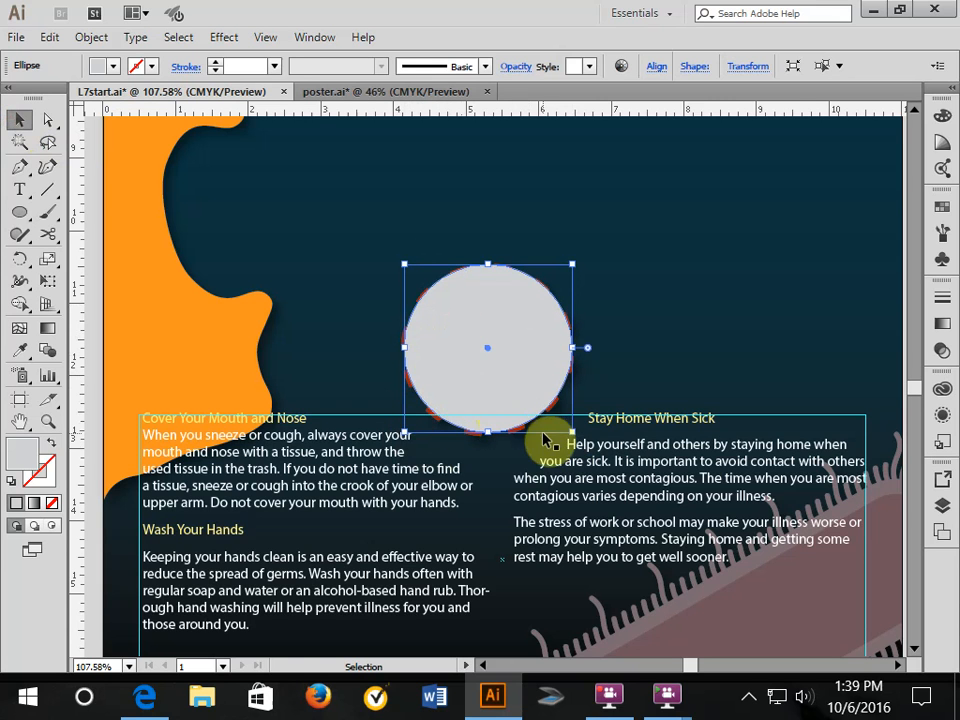
left_click_drag(572, 432, 574, 439)
left_click_drag(502, 372, 500, 375)
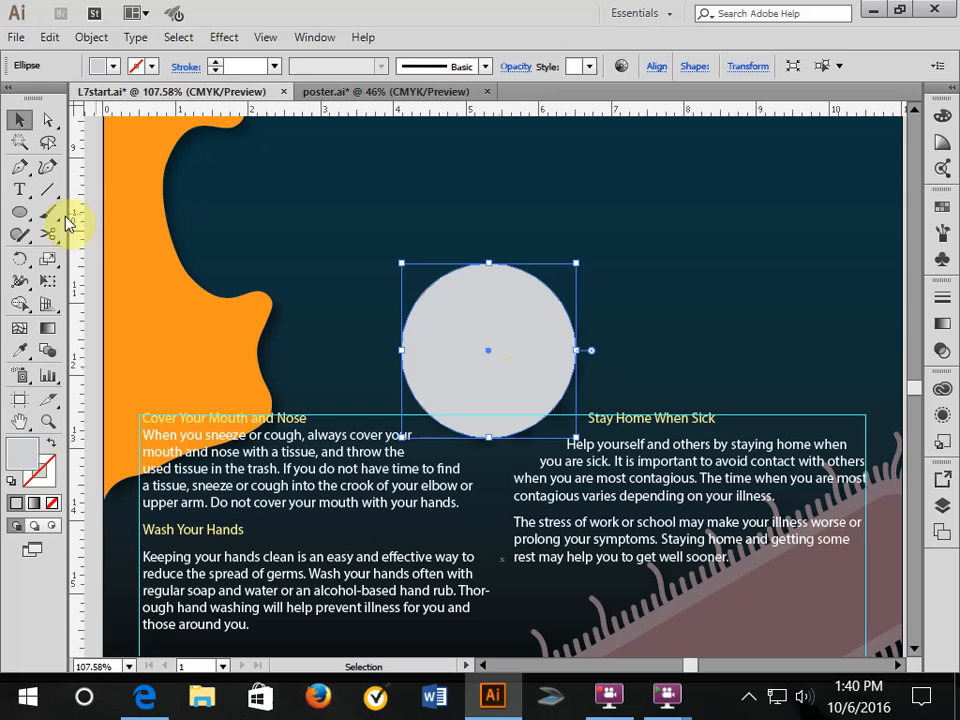
Add the text "the common cold" along the circle's path, starting at the upper left of the germ
left_click(19, 188)
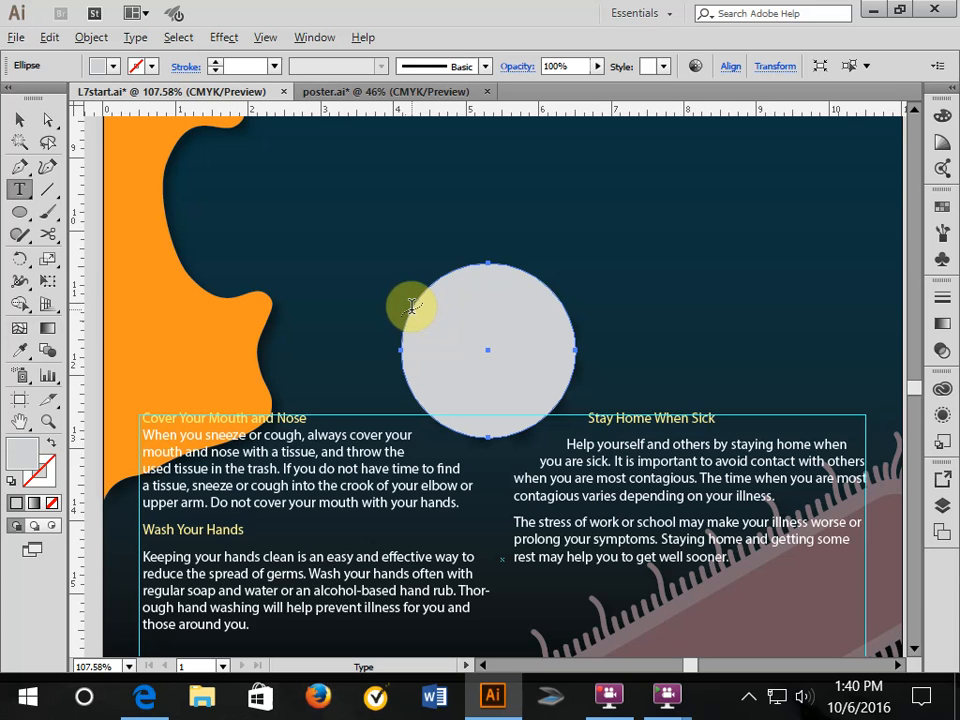
left_click(411, 306)
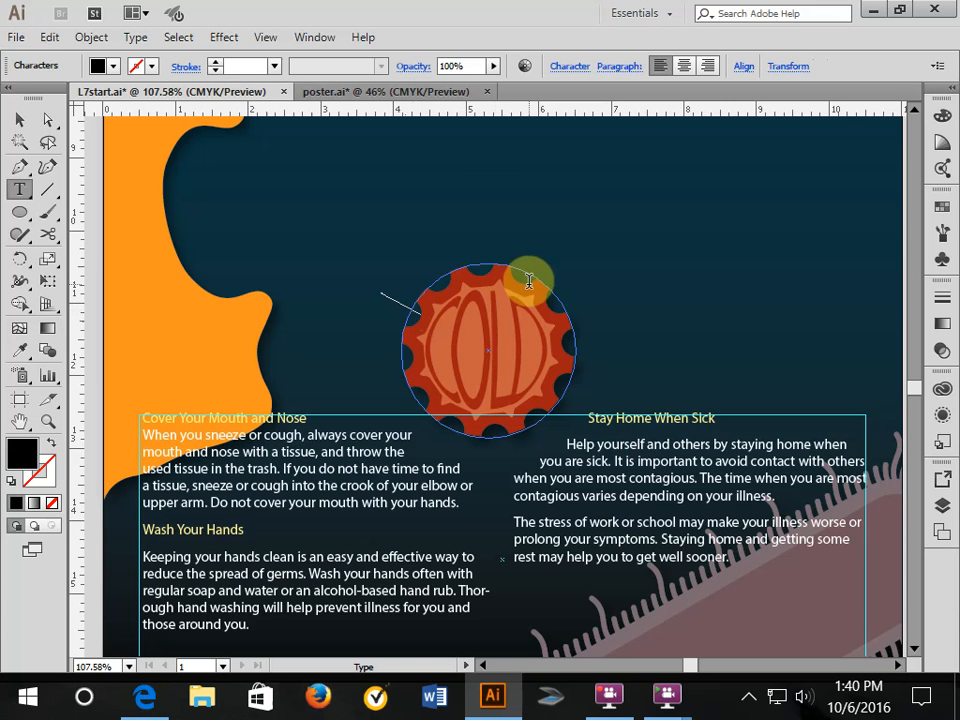
type("the common cold")
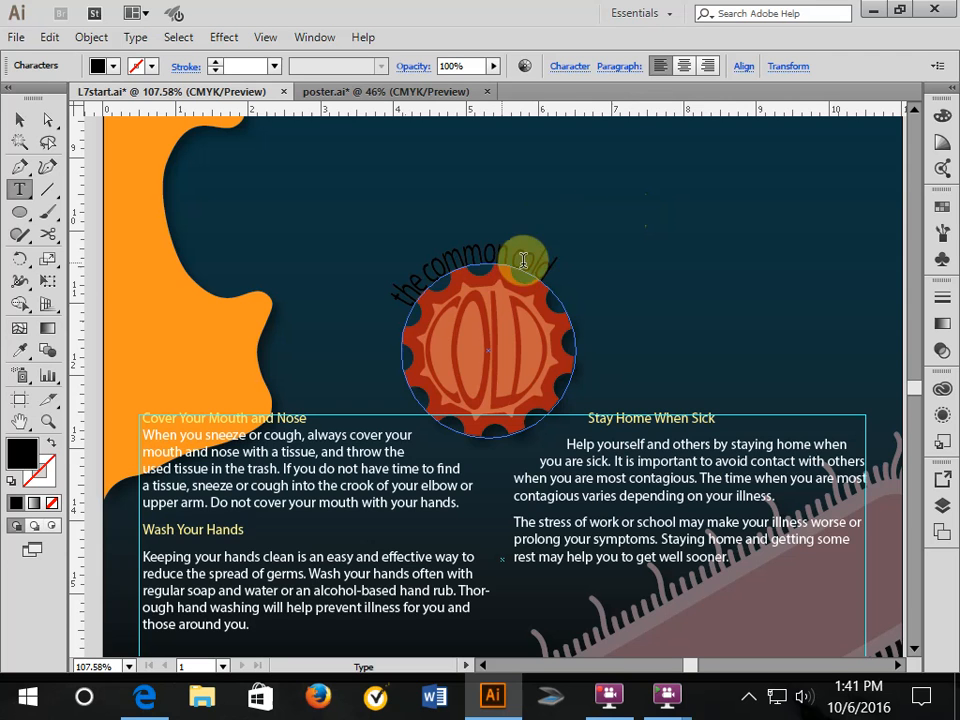
Select all of the curved text "the common cold" and fill it with the white swatch
left_click(27, 120)
left_click_drag(562, 271, 373, 287)
left_click(373, 287)
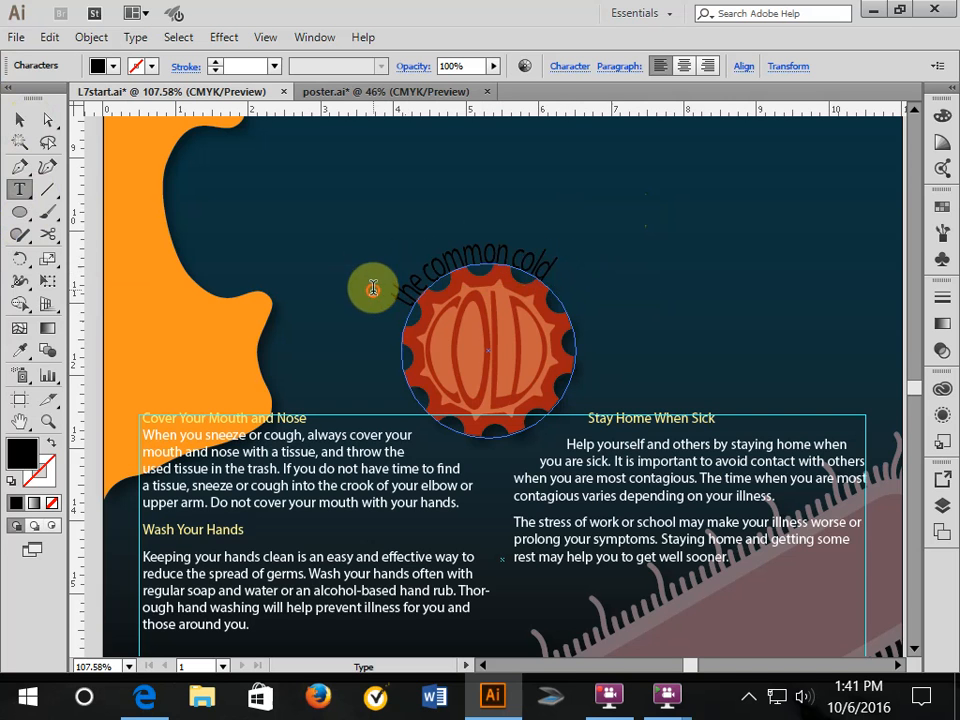
left_click_drag(556, 263, 374, 285)
left_click(372, 288)
left_click_drag(560, 262, 385, 288)
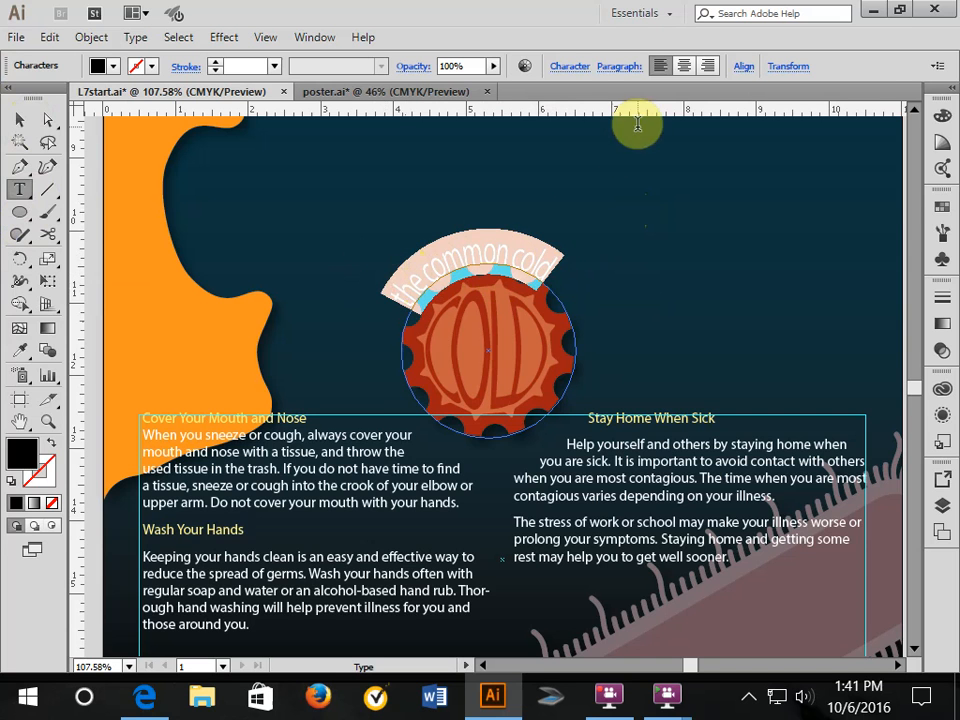
left_click(942, 210)
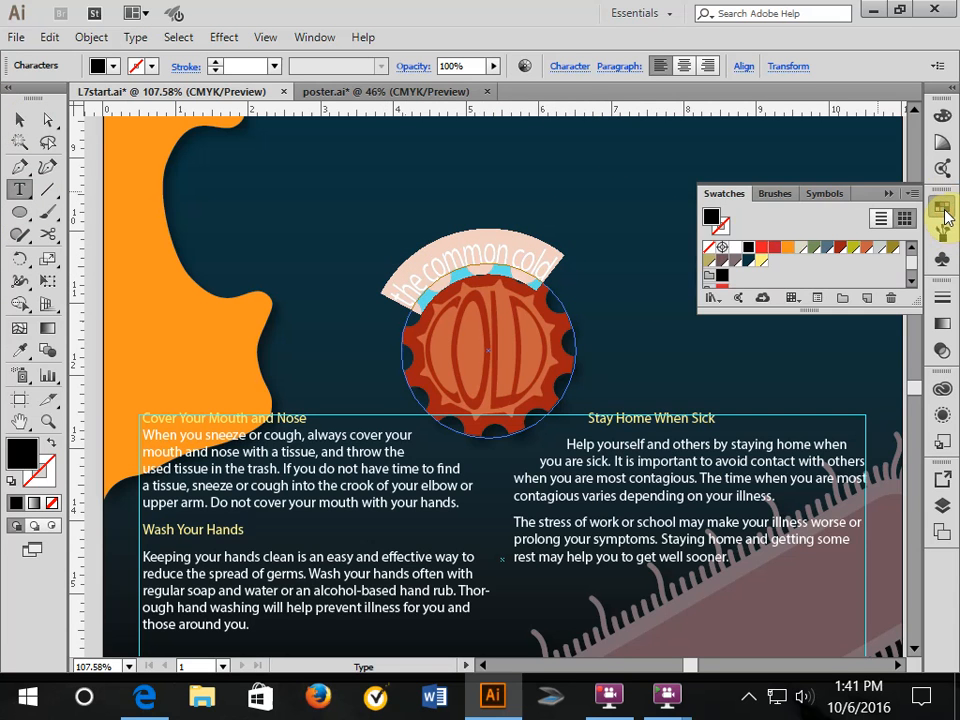
left_click(736, 247)
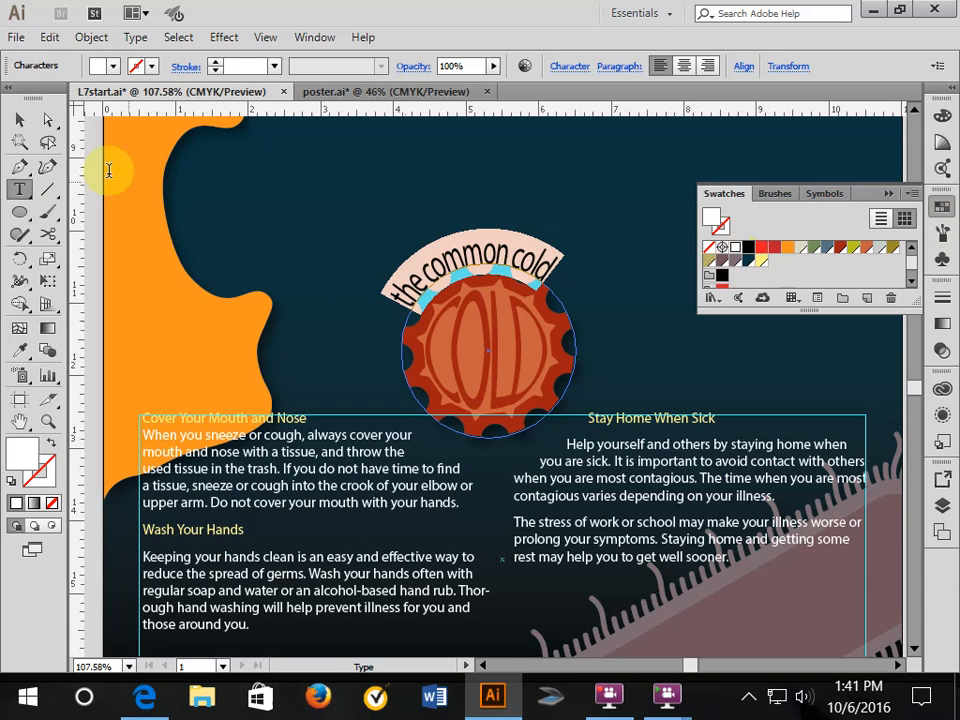
left_click(15, 119)
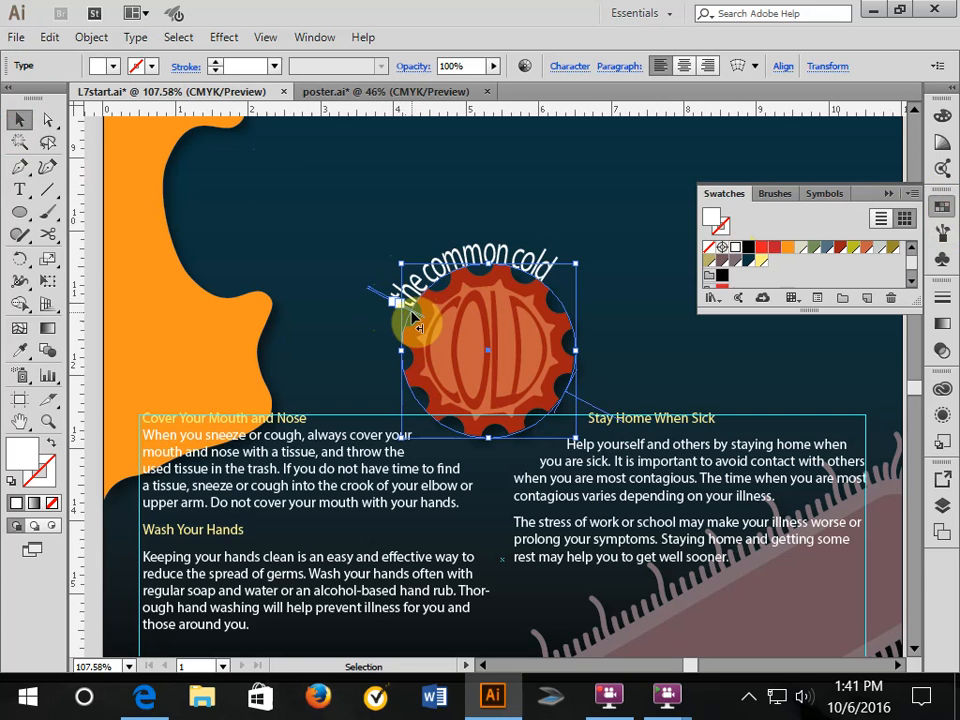
left_click(47, 421)
left_click_drag(355, 222, 596, 450)
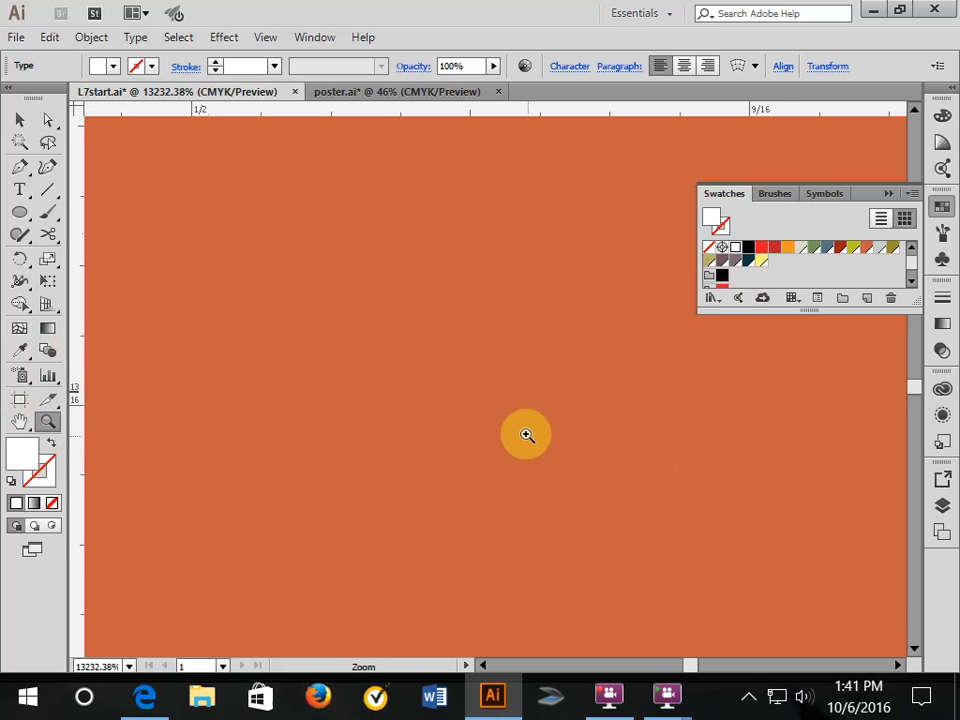
key("super")
key("super")
left_click(487, 418, "alt")
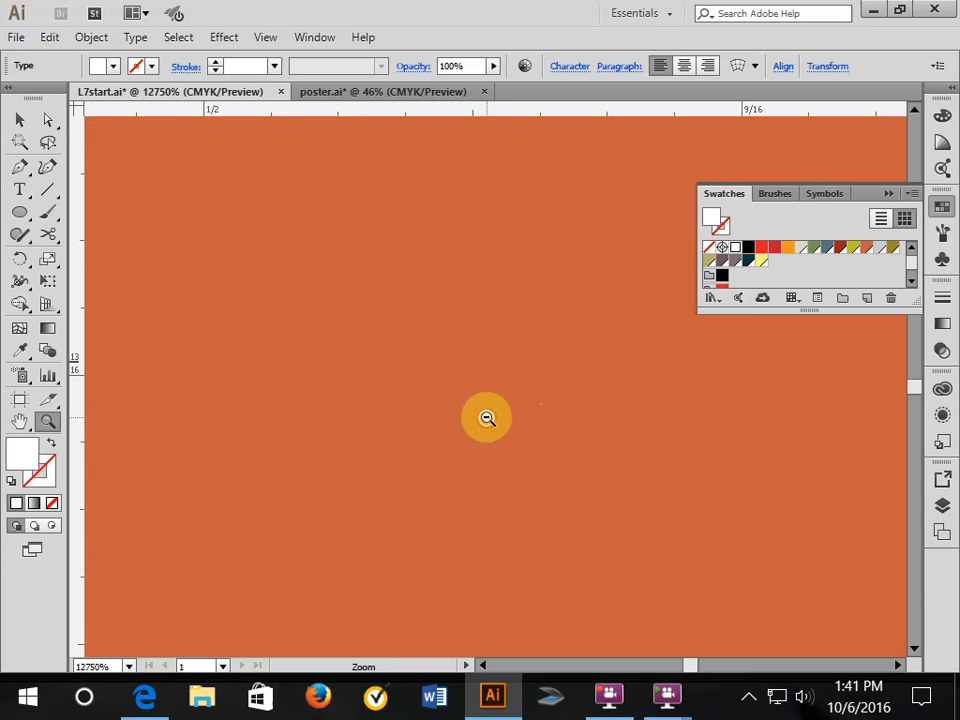
left_click(487, 418, "alt")
left_click(487, 418, "alt")
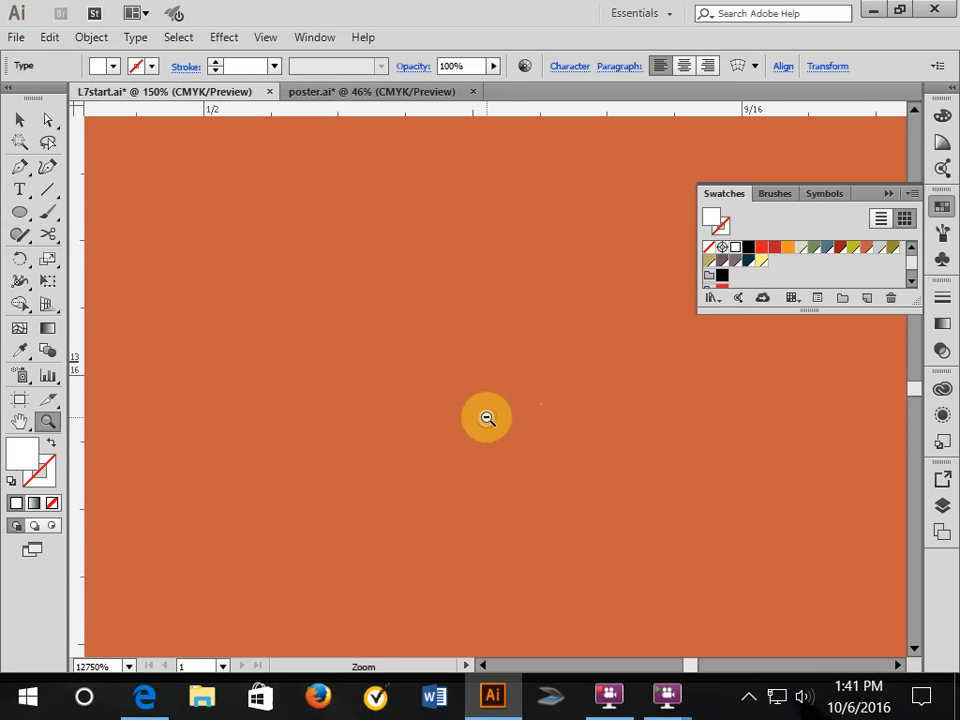
left_click(487, 418, "alt")
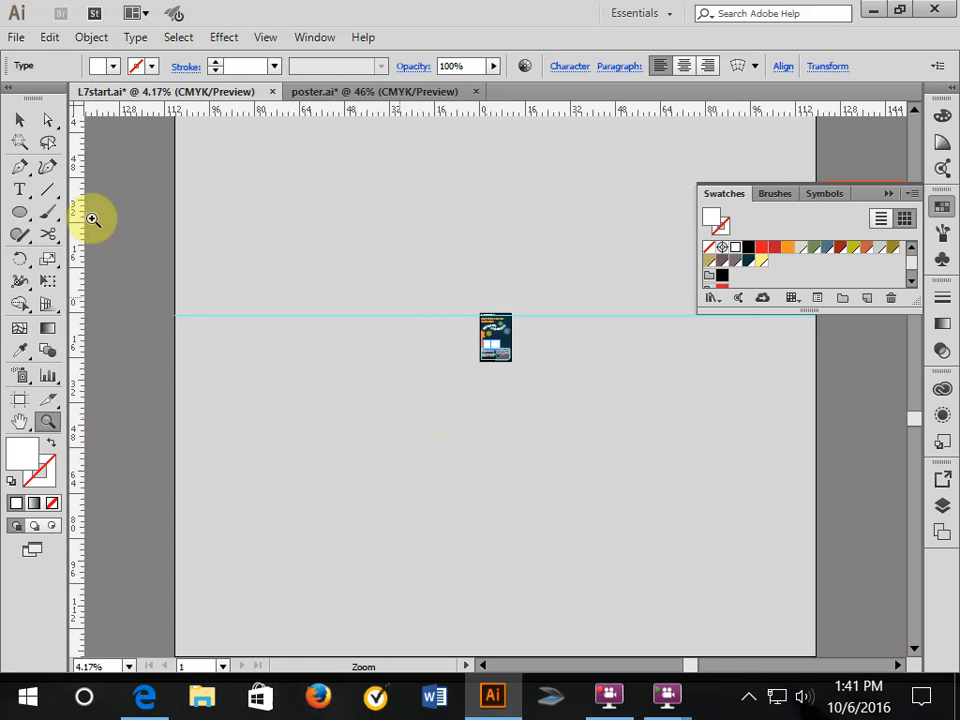
Collapse the swatches and slide the curved text "the common cold" clockwise along its circle until it is centred above the COLD germ
left_click_drag(474, 339, 521, 368)
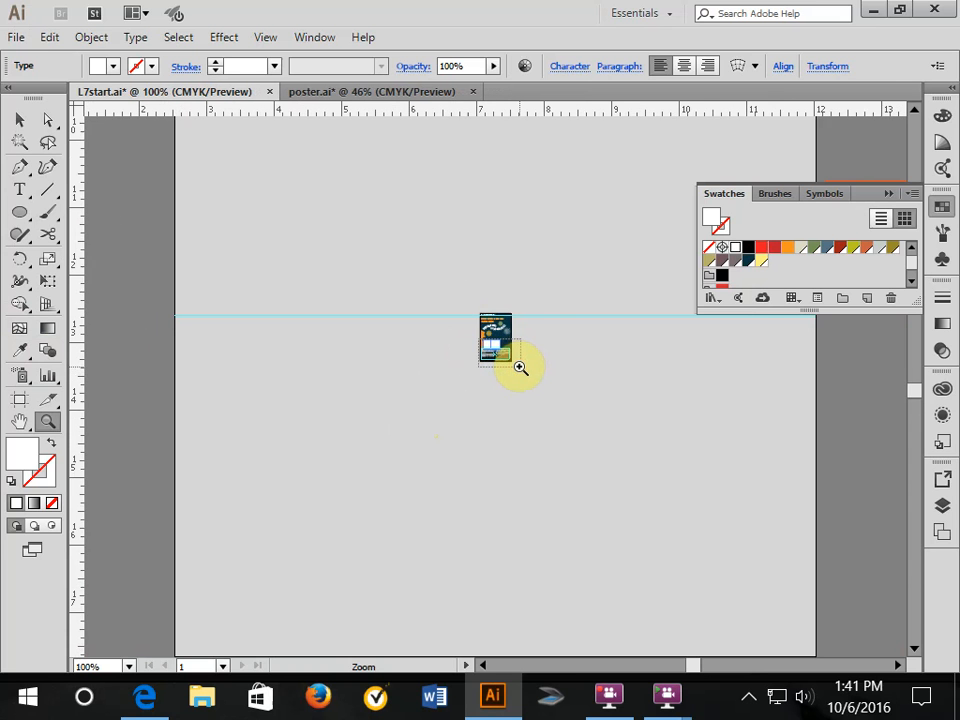
left_click(20, 120)
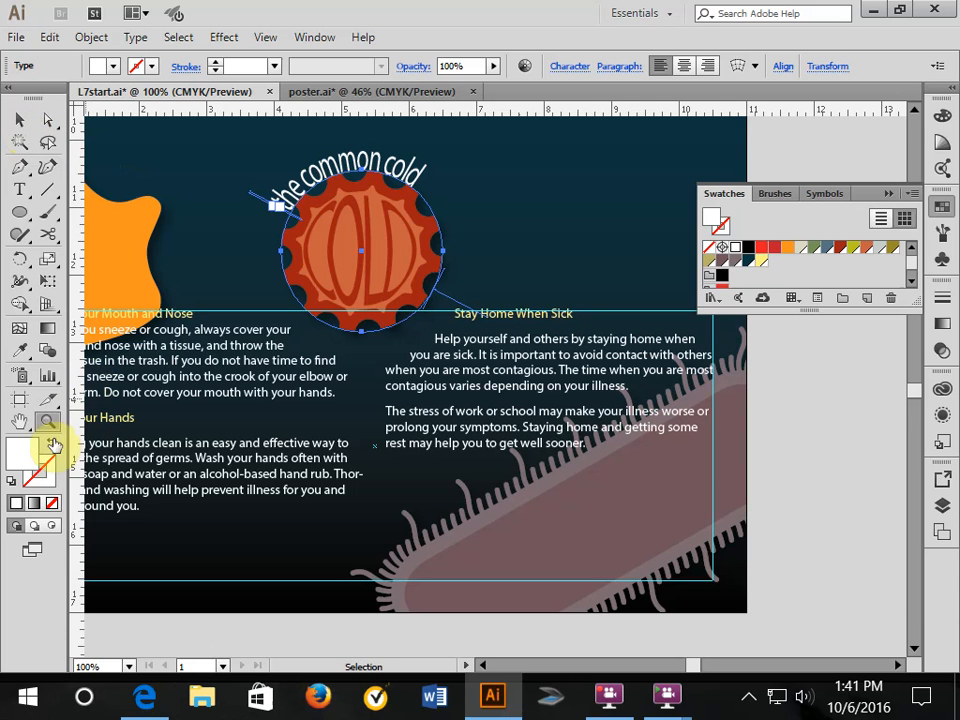
left_click_drag(237, 155, 451, 344)
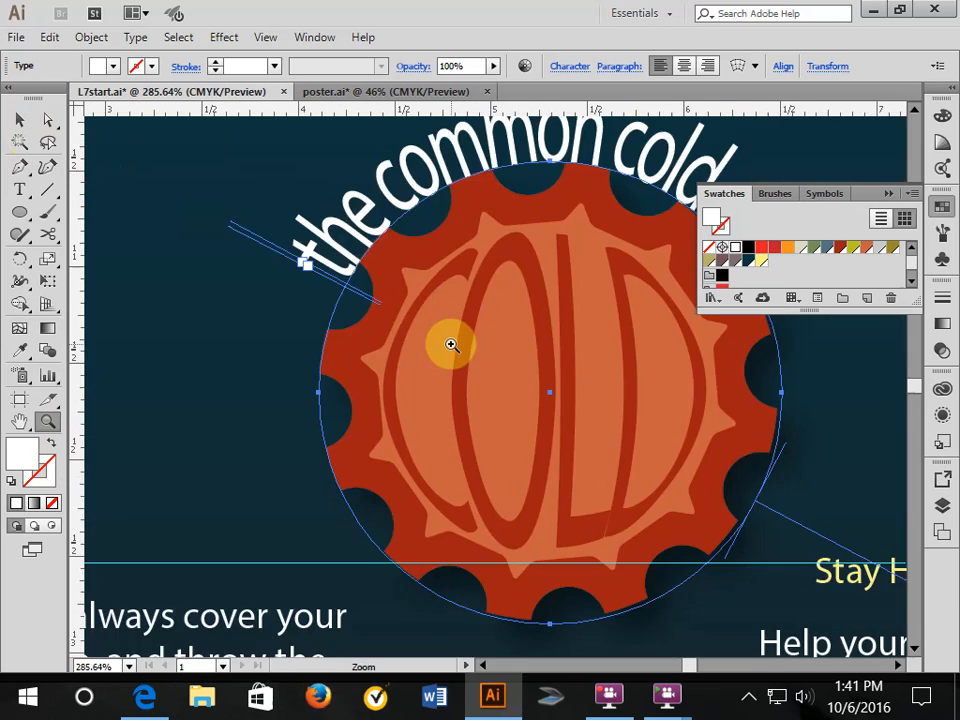
left_click(888, 194)
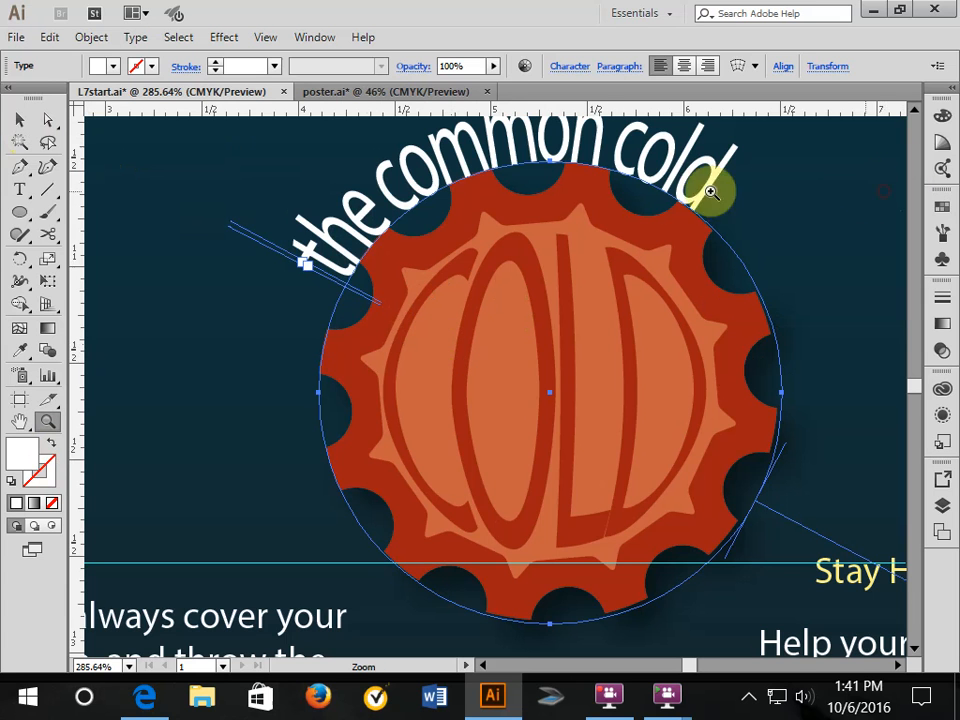
left_click(913, 109)
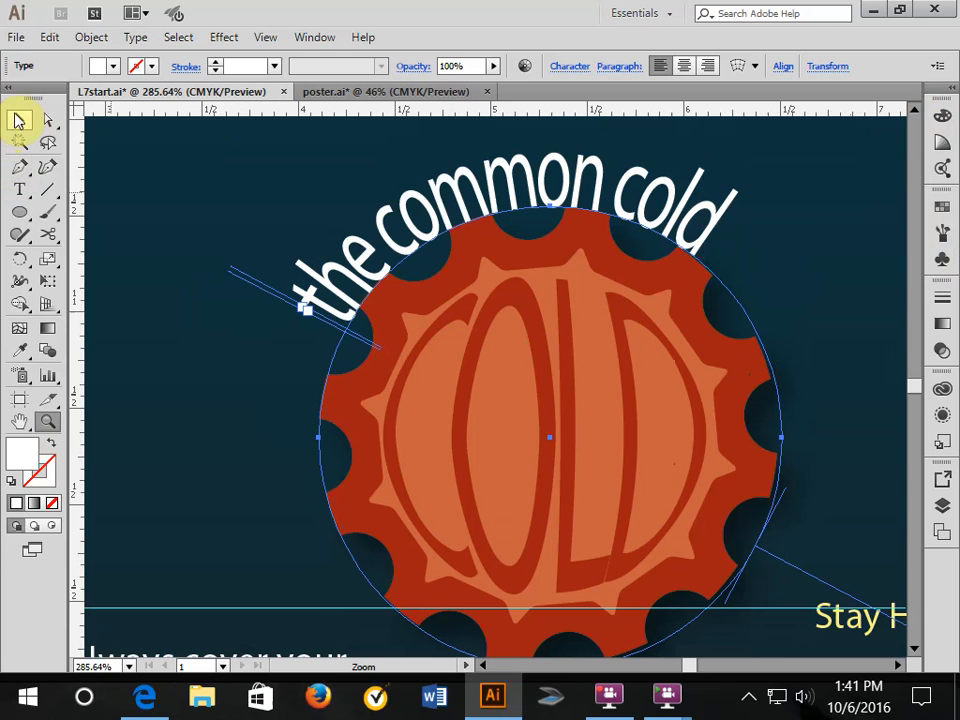
left_click(20, 120)
left_click(289, 279)
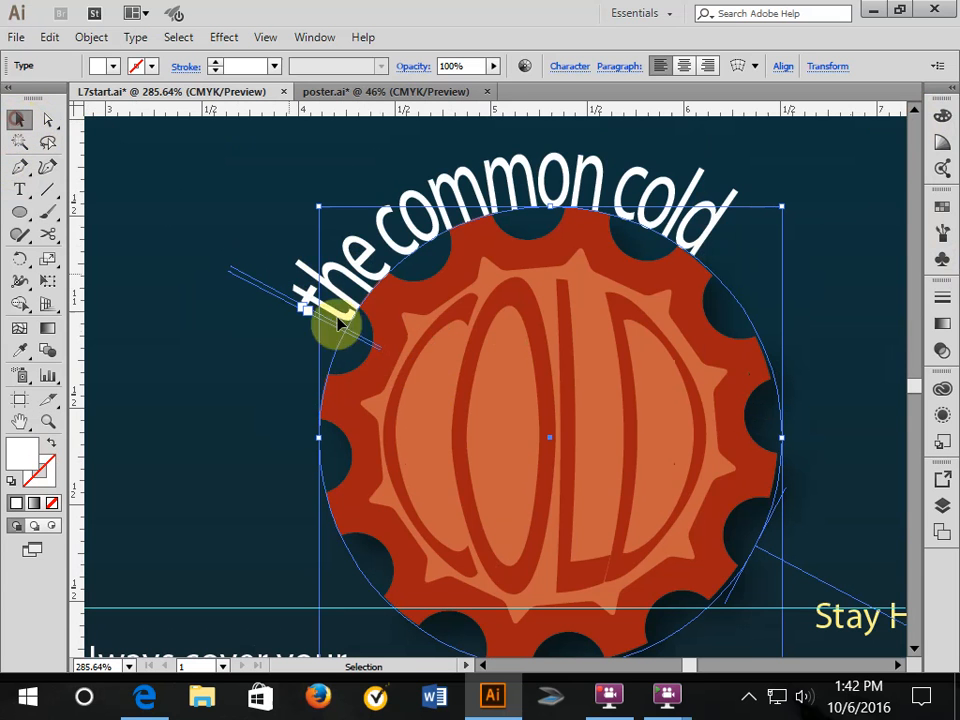
left_click(19, 189)
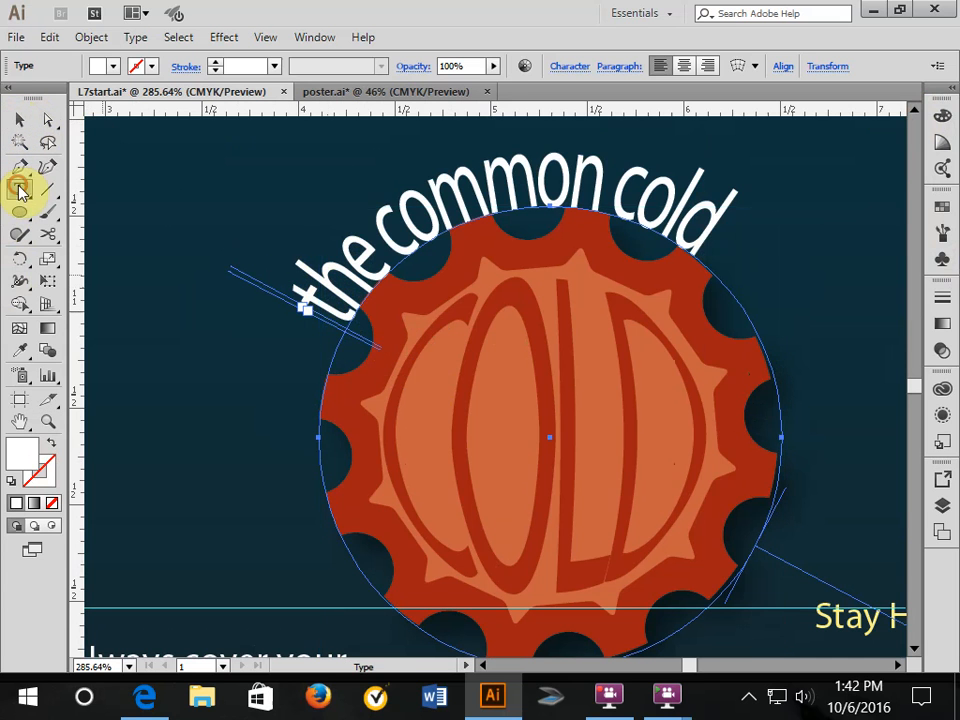
left_click(20, 120)
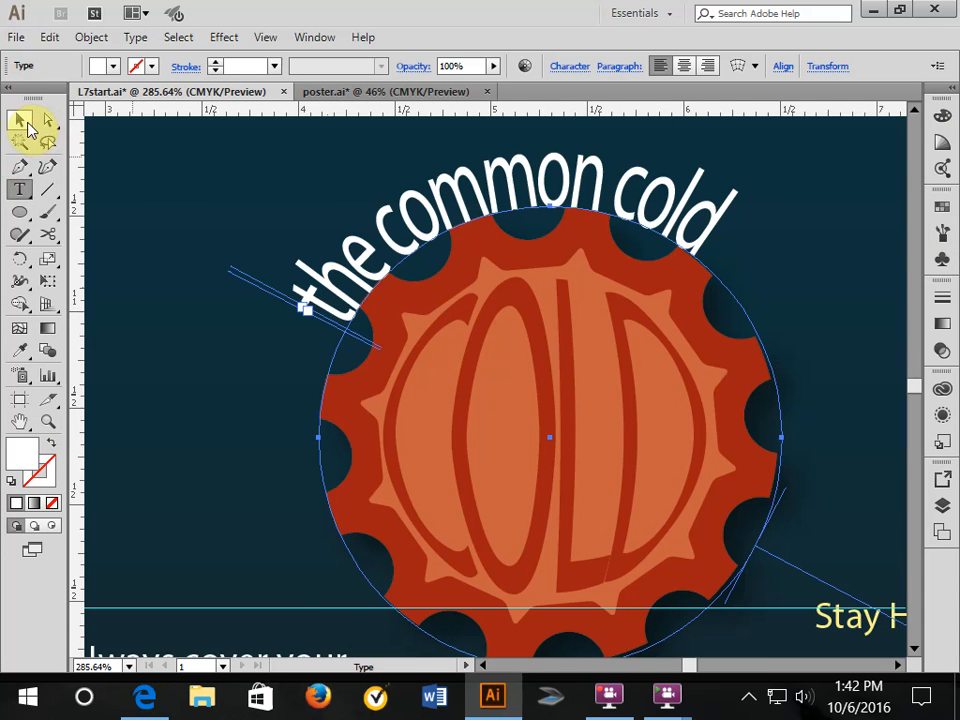
left_click(424, 311)
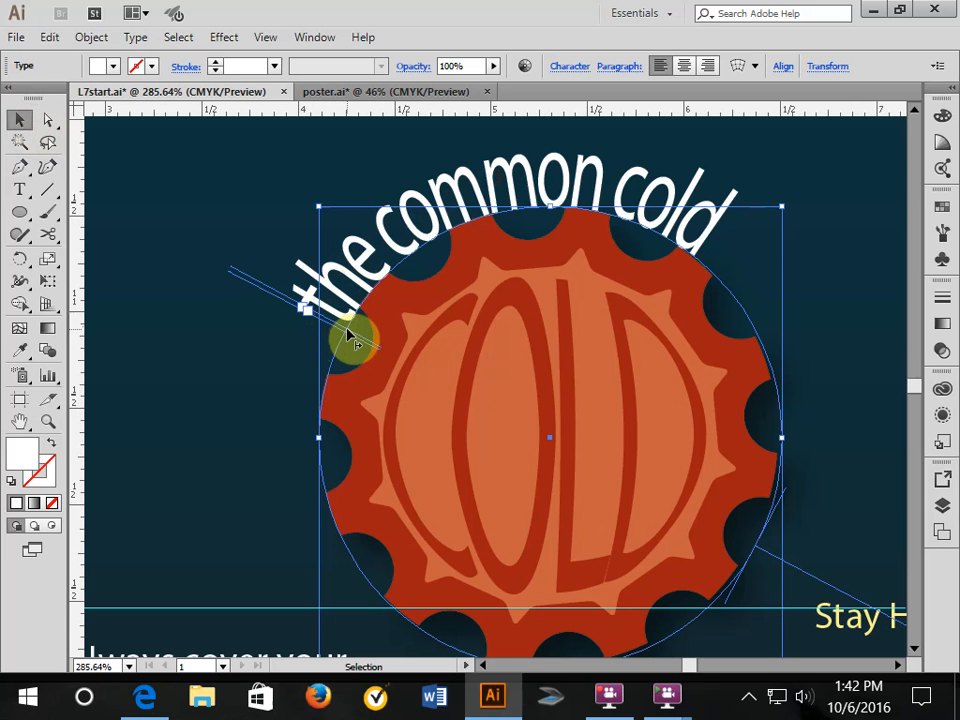
left_click_drag(352, 340, 381, 296)
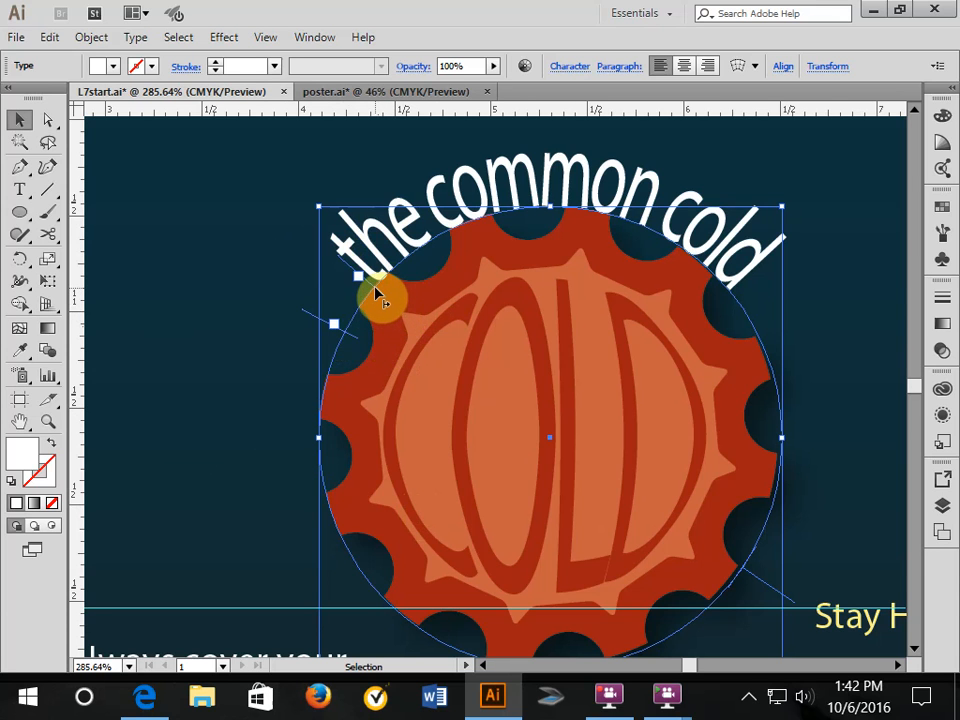
mouse_move(375, 292)
left_mouse_down()
mouse_move(344, 336)
mouse_move(372, 295)
left_mouse_up()
mouse_move(592, 706)
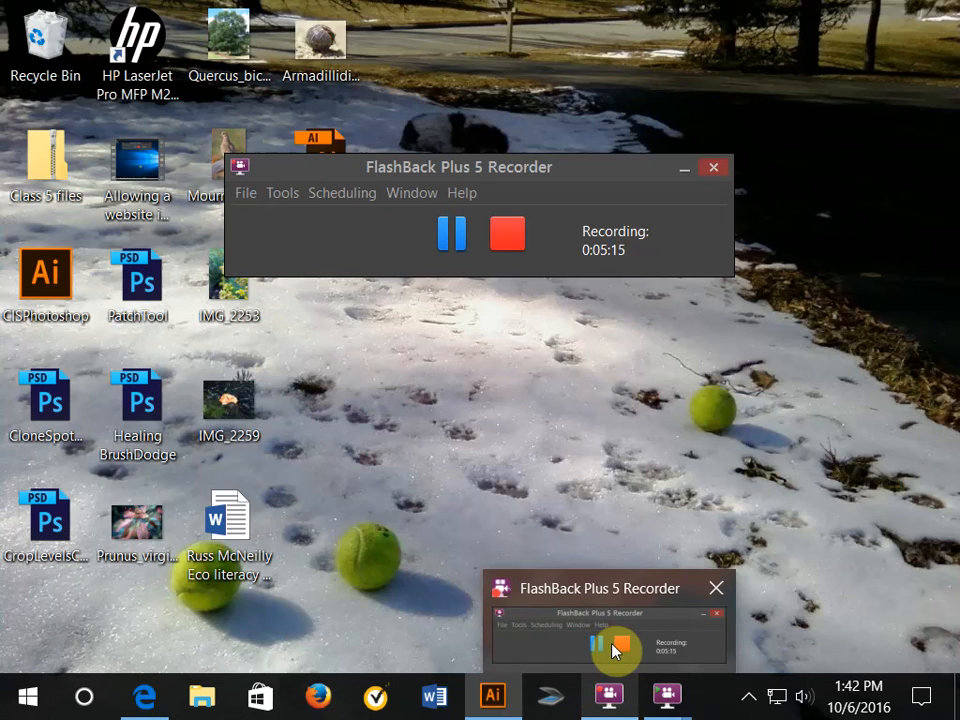
mouse_move(617, 646)
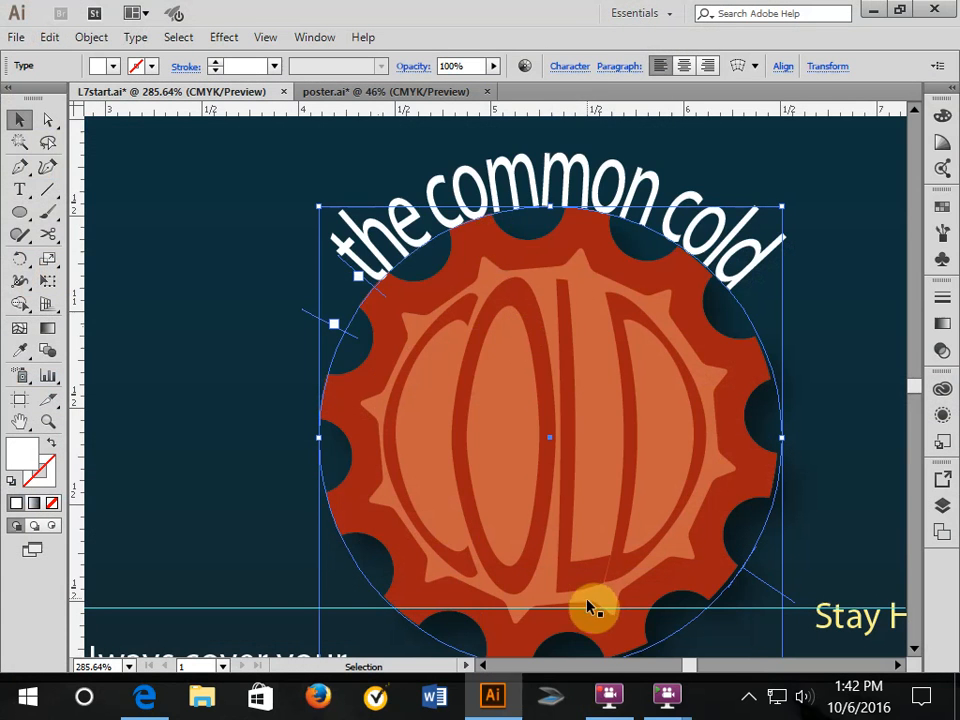
left_click(608, 694)
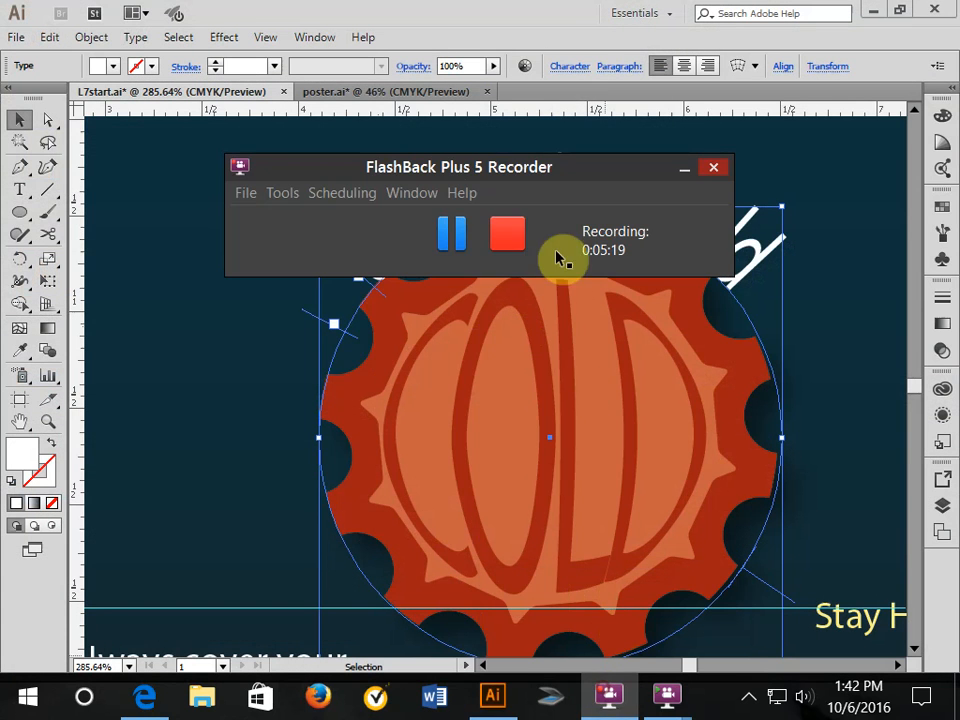